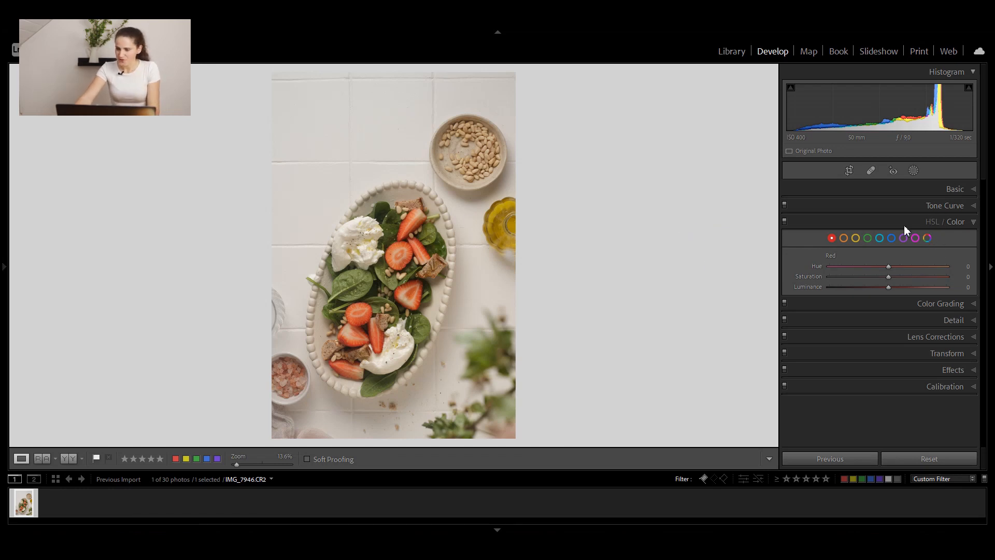
# Step: Enable lens profile corrections for the photo, toggling them once to compare the effect
pyautogui.click(902, 337)
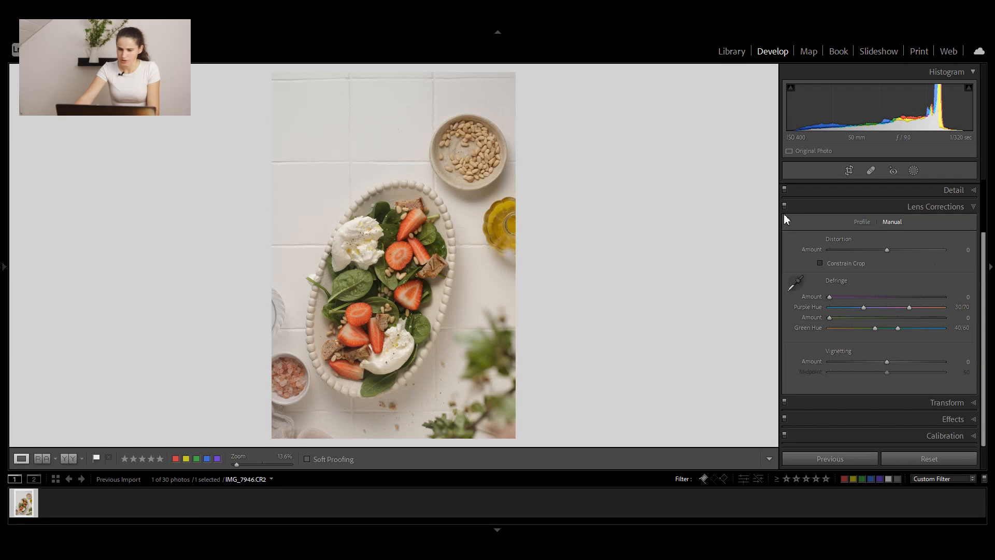
pyautogui.click(856, 220)
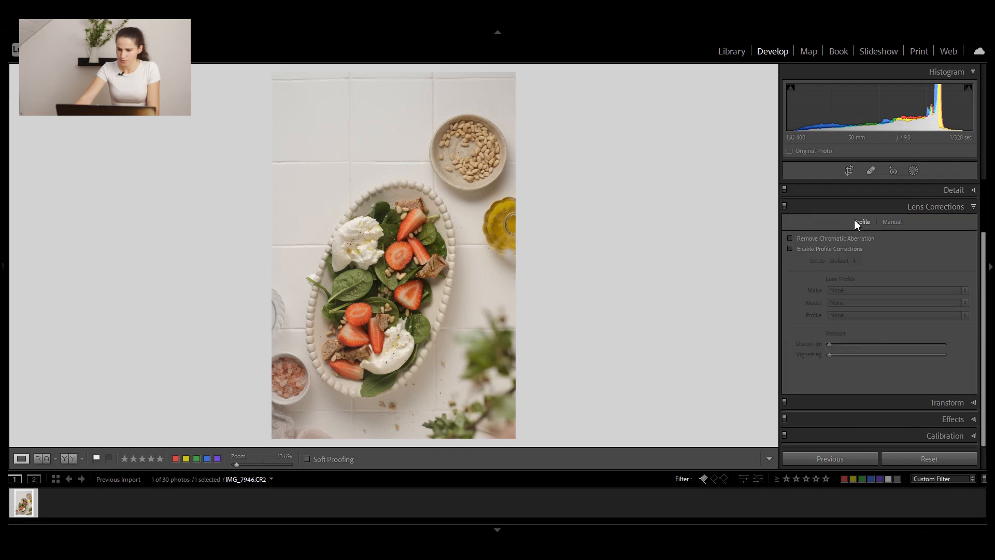
pyautogui.click(789, 247)
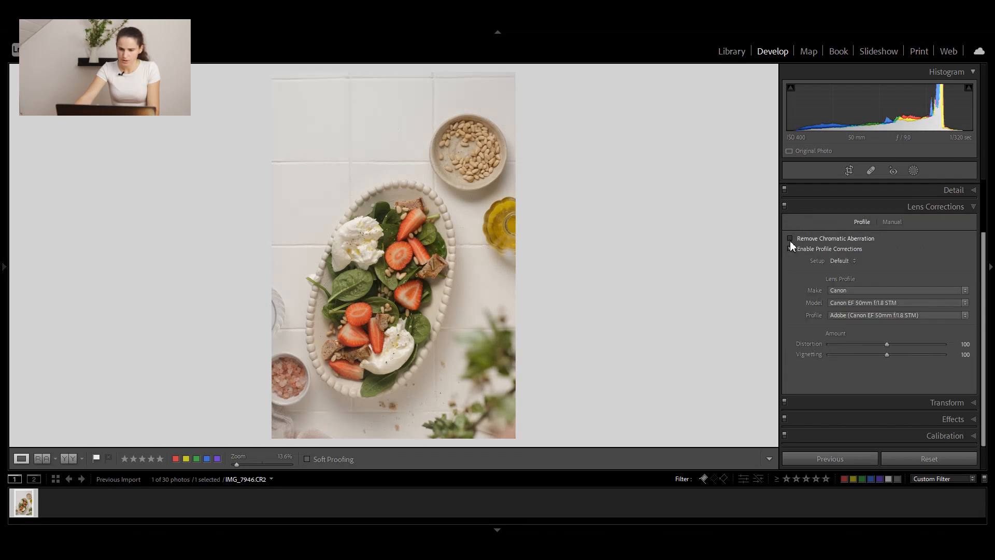
pyautogui.click(791, 246)
pyautogui.click(791, 248)
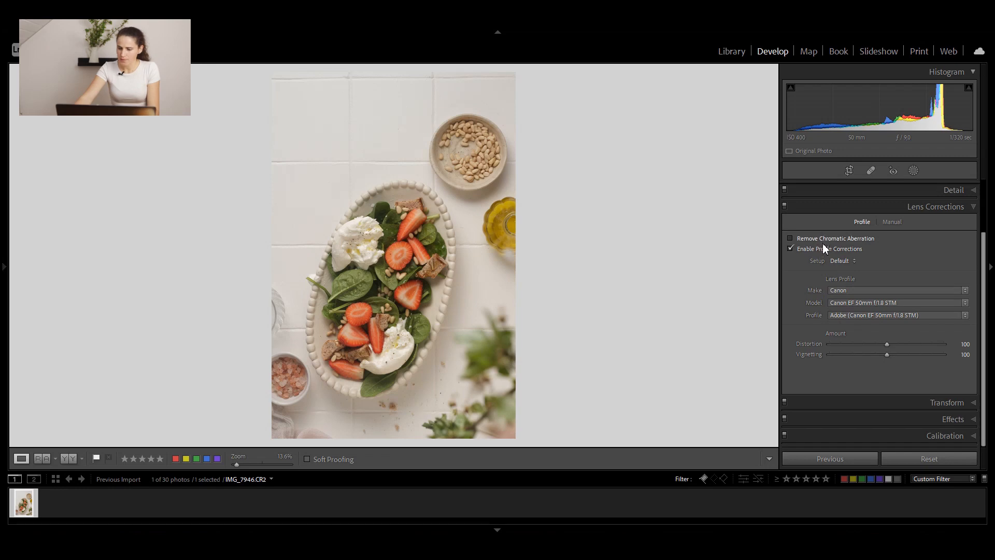
pyautogui.click(834, 191)
pyautogui.click(842, 190)
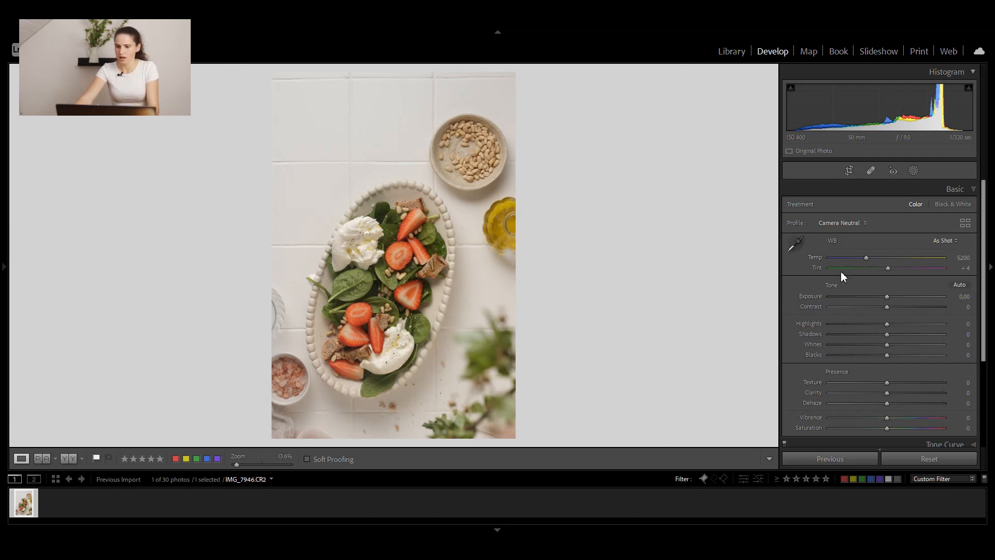
pyautogui.click(862, 189)
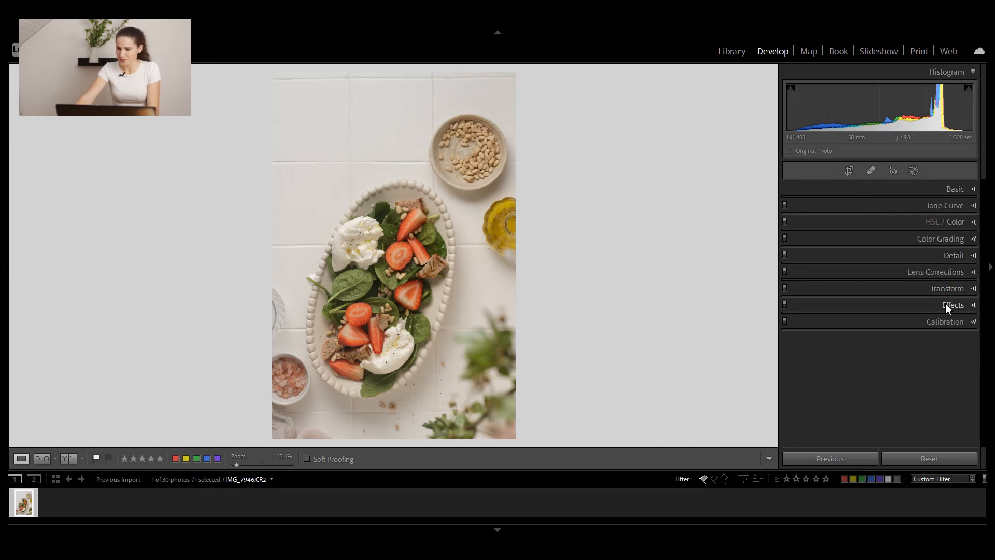
# Step: Straighten the perspective with Guided Upright, placing two vertical and two horizontal guides along the tile grout lines
pyautogui.click(939, 289)
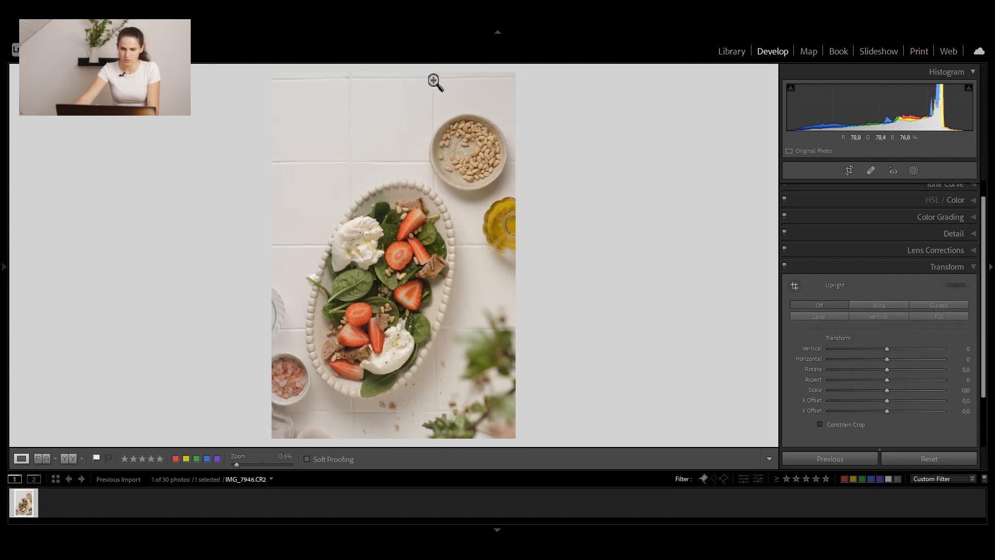
pyautogui.click(795, 286)
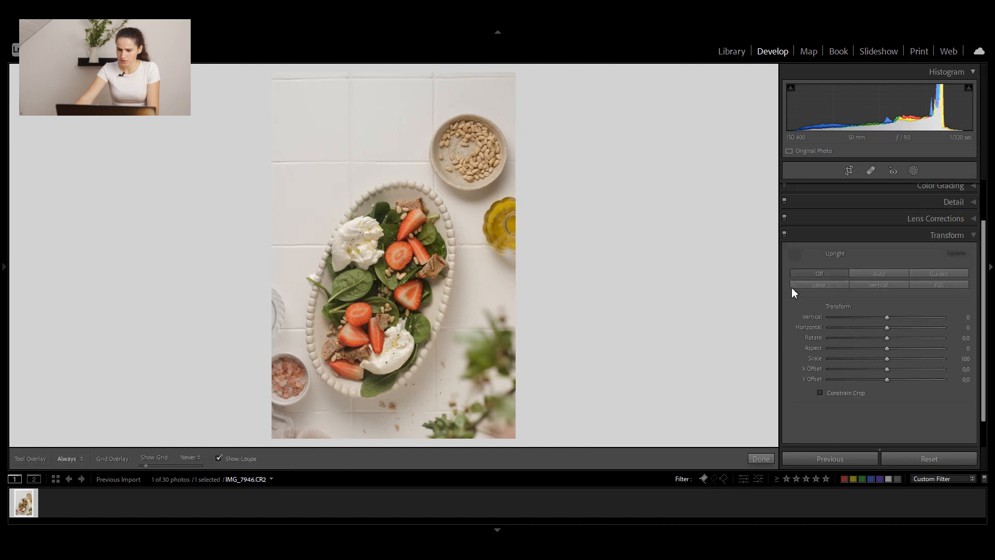
pyautogui.moveTo(437, 84); pyautogui.dragTo(436, 415)
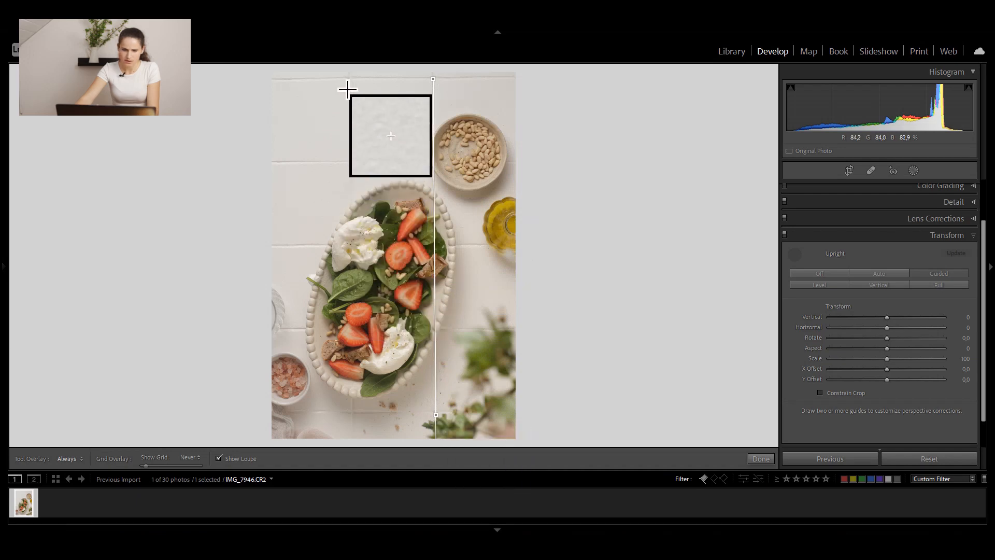
pyautogui.moveTo(347, 81)
pyautogui.mouseDown()
pyautogui.moveTo(346, 380)
pyautogui.moveTo(355, 403)
pyautogui.mouseUp()
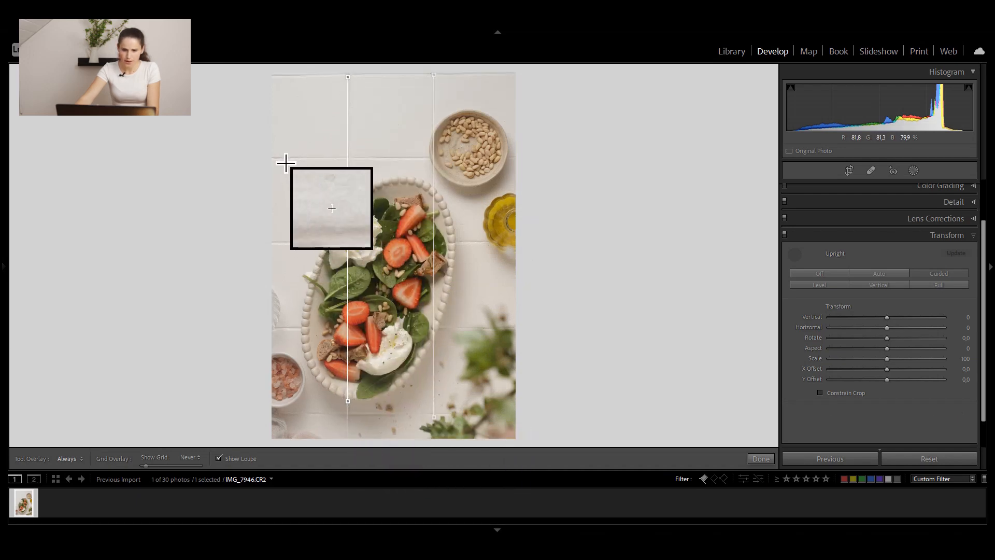
pyautogui.moveTo(277, 159); pyautogui.dragTo(460, 160)
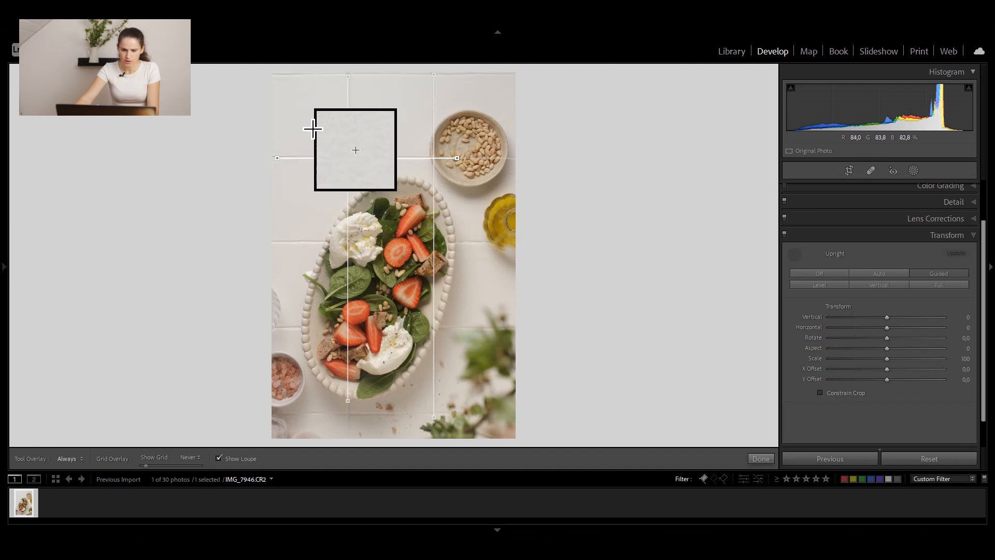
pyautogui.moveTo(297, 412); pyautogui.dragTo(450, 414)
pyautogui.click(796, 257)
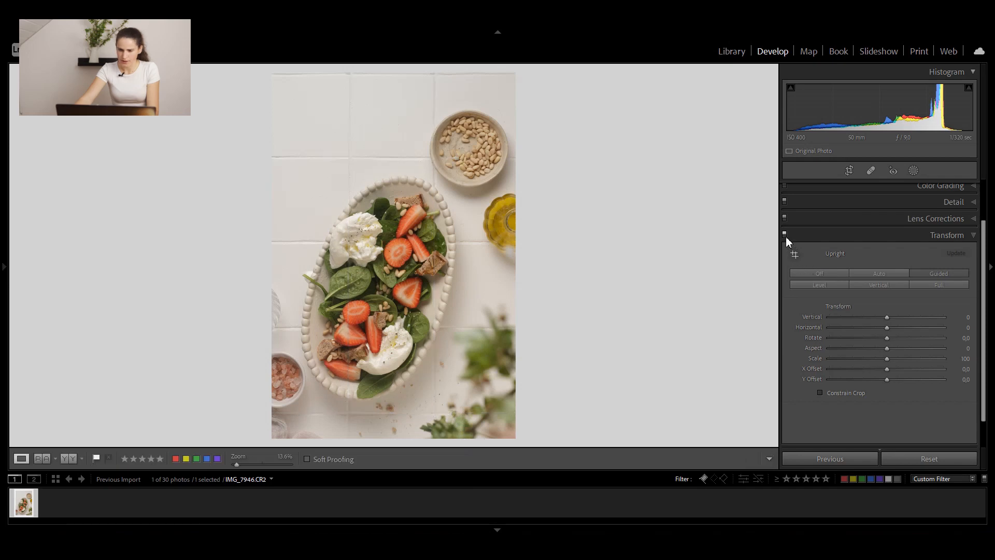
# Step: Compare the photo with and without the Transform correction, leaving the correction switched on
pyautogui.click(785, 236)
pyautogui.click(784, 236)
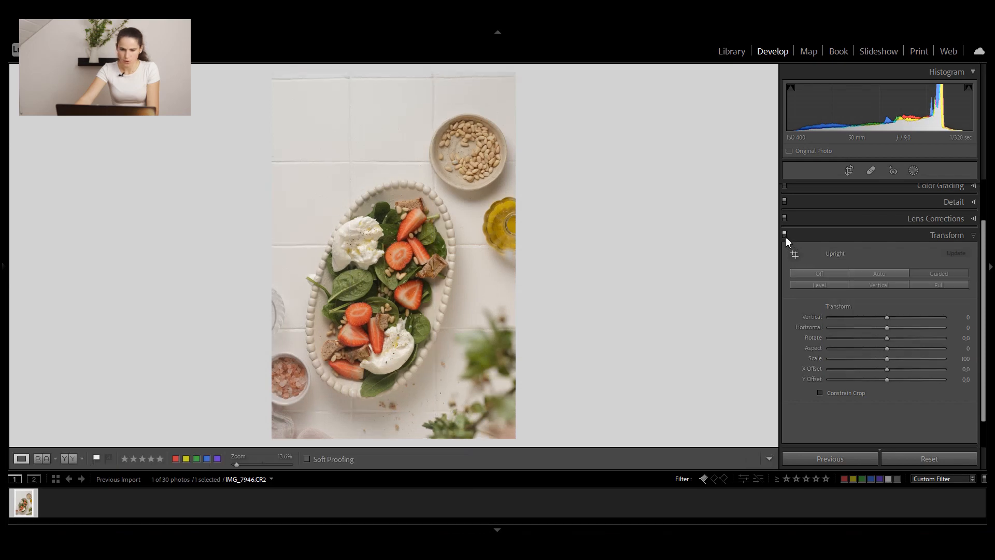
pyautogui.click(785, 235)
pyautogui.click(785, 236)
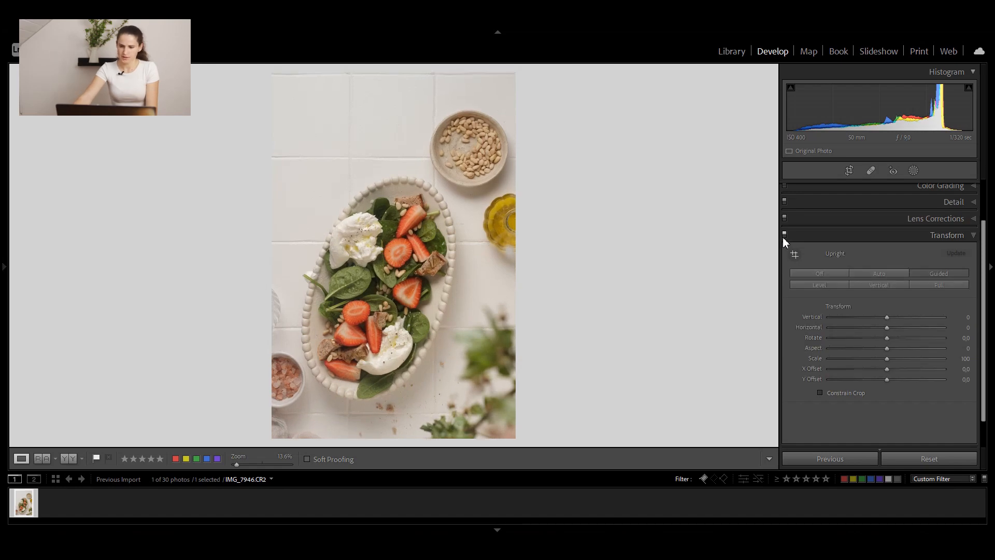
pyautogui.click(782, 235)
pyautogui.click(783, 234)
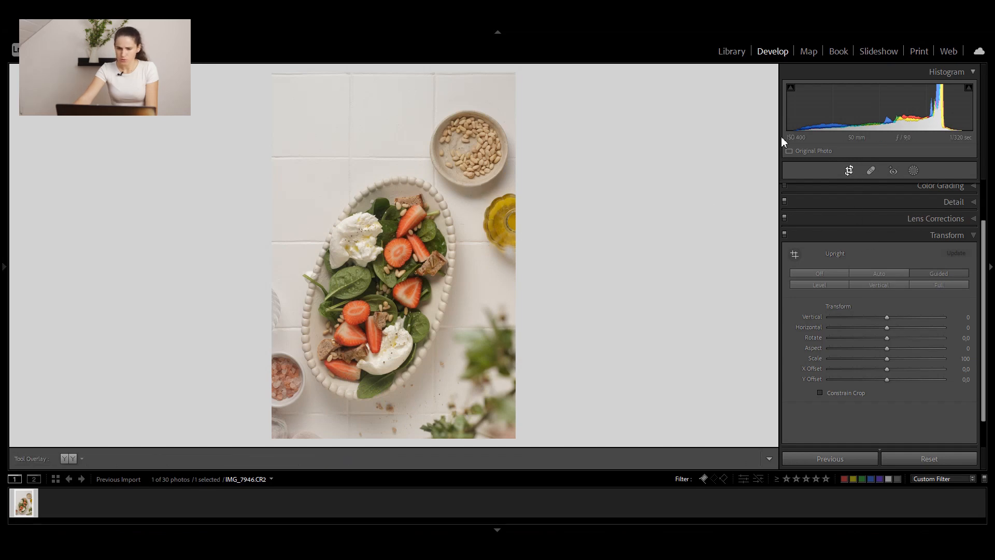
# Step: Crop the photo slightly tighter at the Original aspect ratio to remove the grout line along its upper edge
pyautogui.click(850, 168)
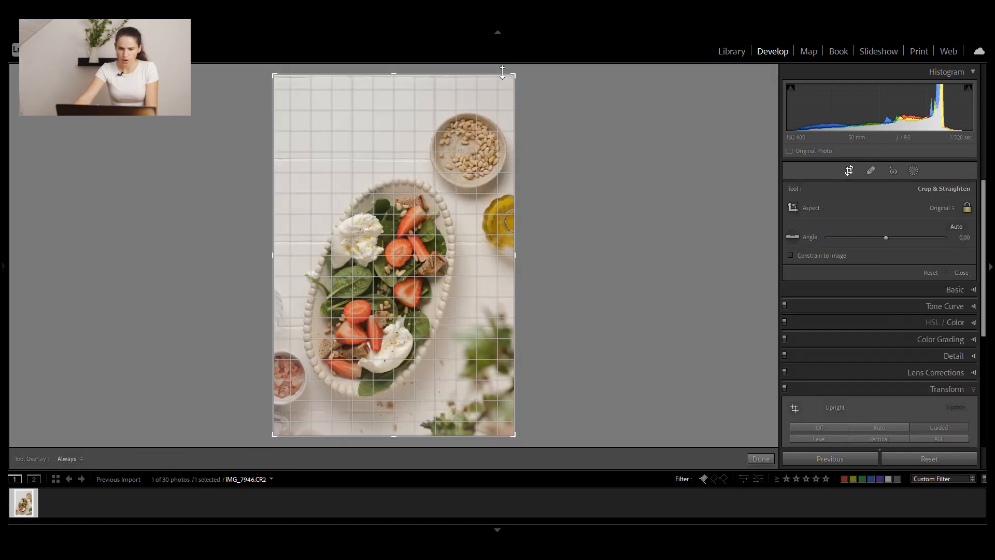
pyautogui.click(848, 172)
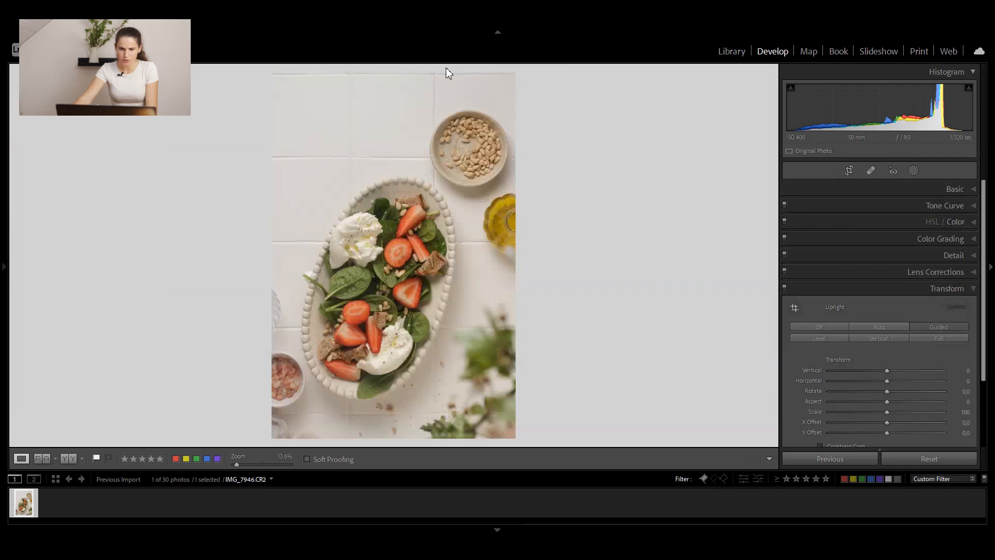
pyautogui.click(843, 169)
pyautogui.moveTo(522, 82); pyautogui.dragTo(522, 81)
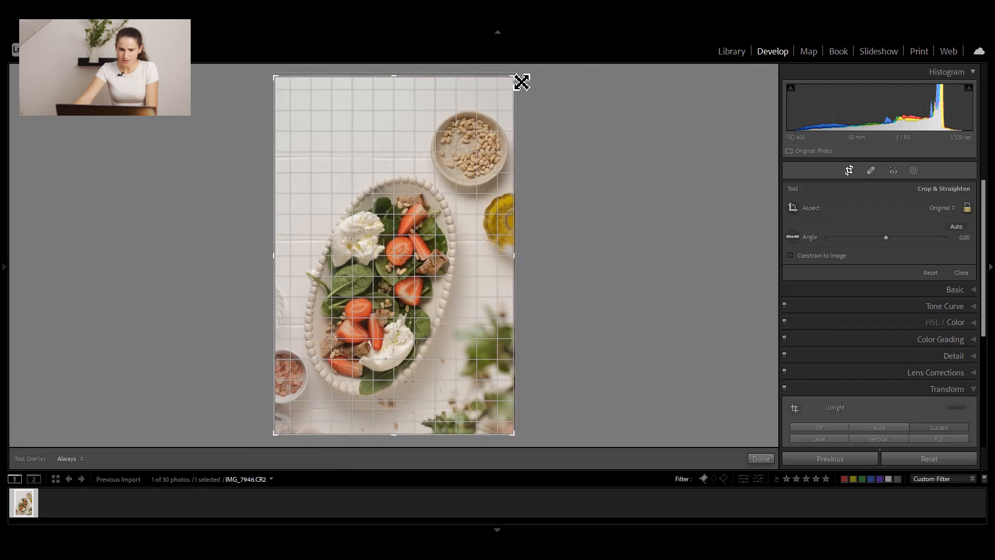
pyautogui.doubleClick(468, 131)
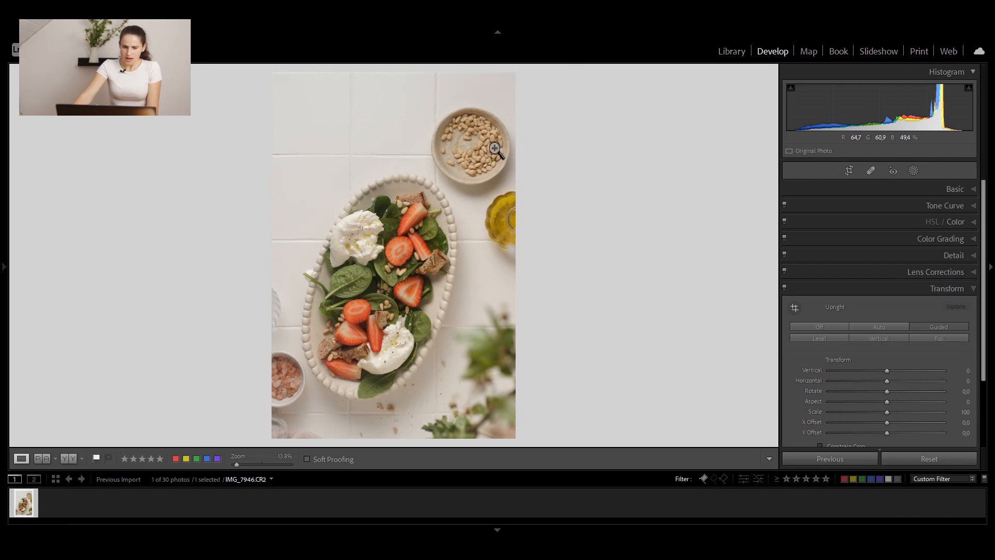
# Step: Shape the point tone curve: raise a midtone point to input 122, output 138, and pull a shadow point down to the diagonal
pyautogui.click(926, 208)
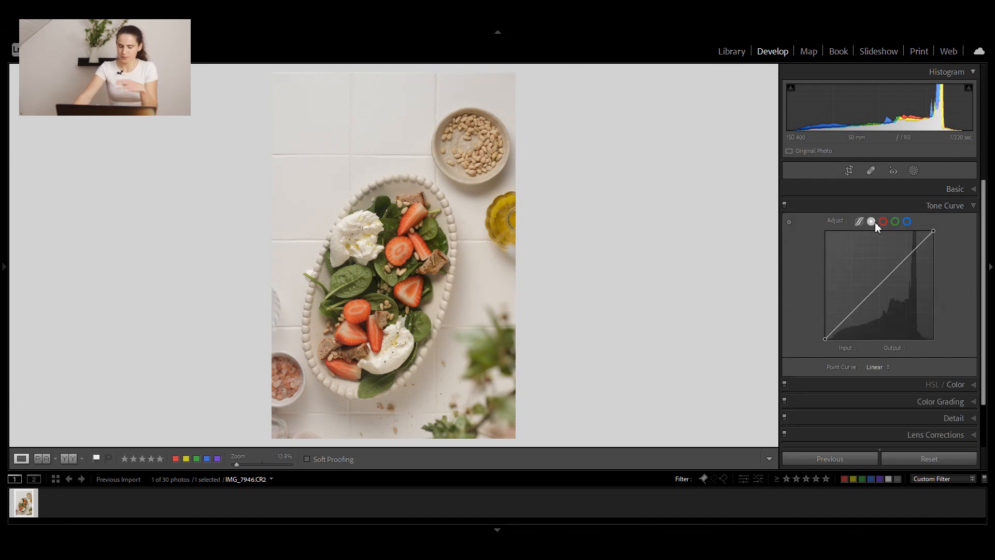
pyautogui.click(878, 286)
pyautogui.moveTo(878, 285); pyautogui.dragTo(877, 281)
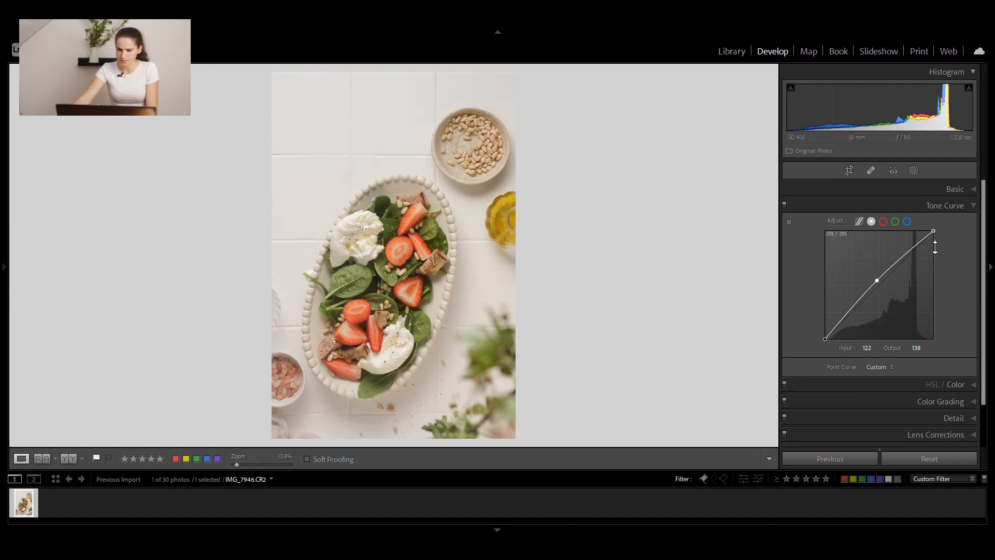
pyautogui.click(849, 313)
pyautogui.moveTo(849, 313); pyautogui.dragTo(817, 349)
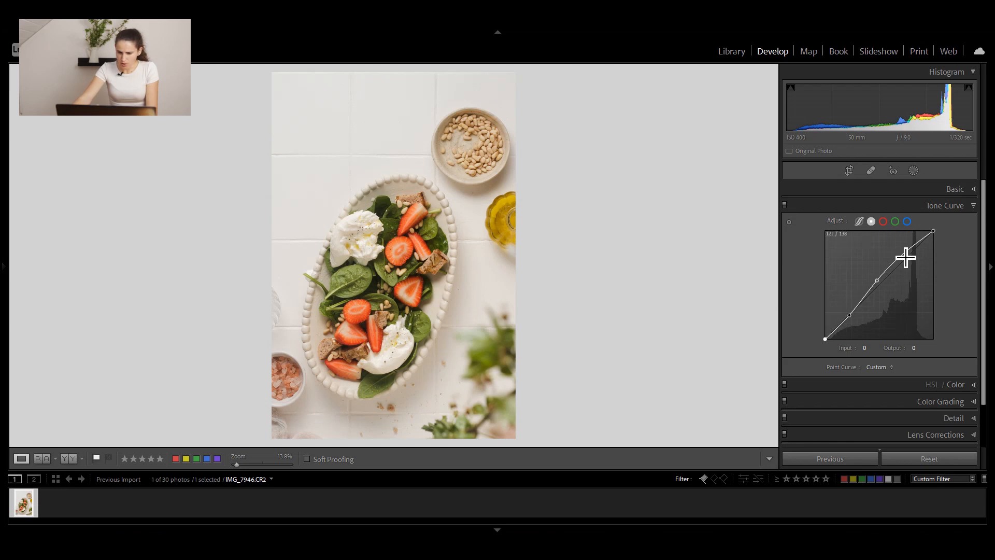
# Step: Compare the photo with and without the tone curve, both in full view and at 100% on the spinach leaf
pyautogui.click(784, 204)
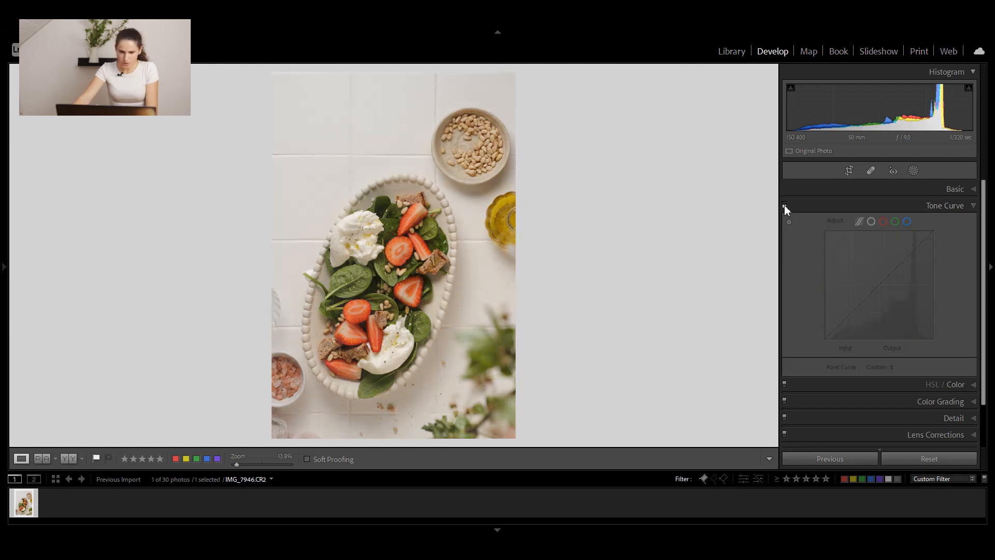
pyautogui.click(785, 204)
pyautogui.click(784, 205)
pyautogui.click(785, 204)
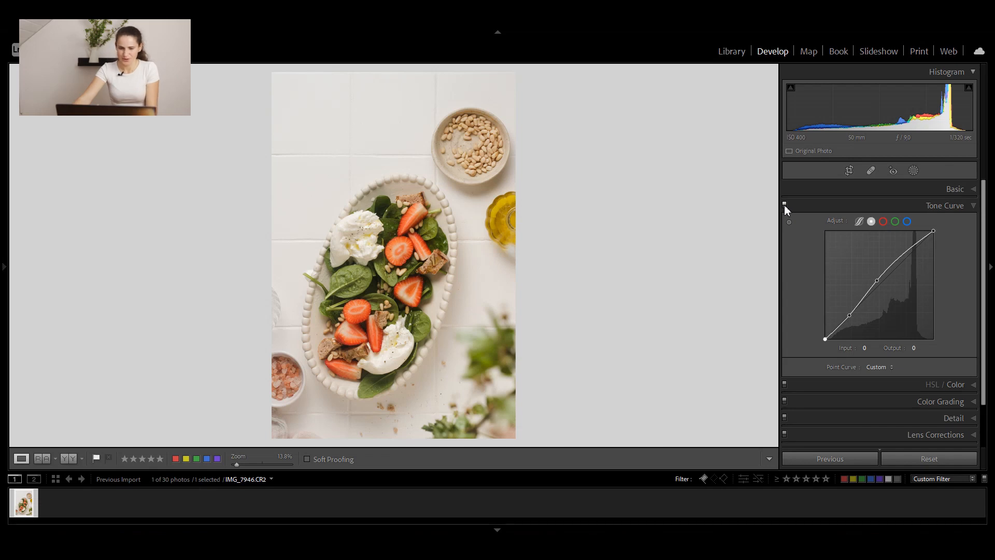
pyautogui.click(784, 204)
pyautogui.click(362, 286)
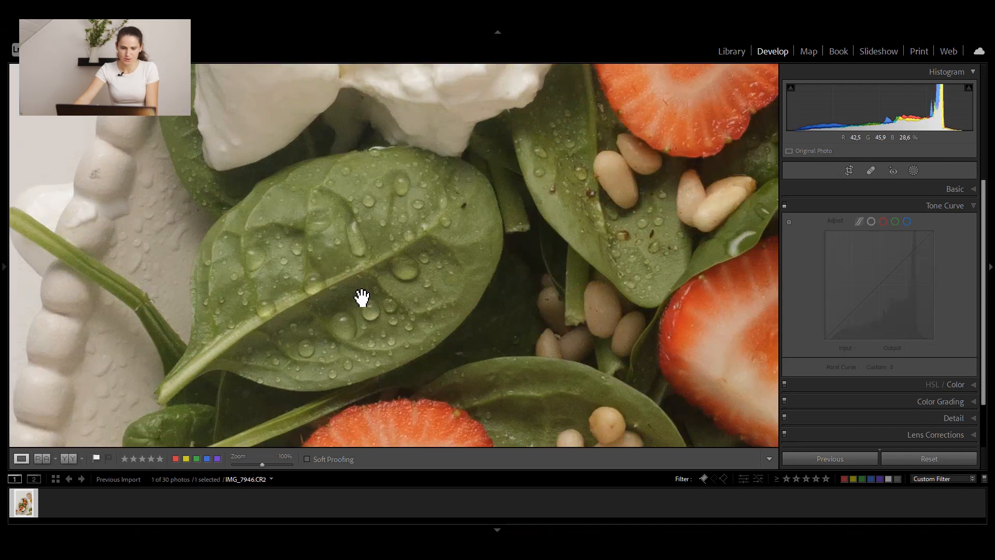
pyautogui.click(785, 205)
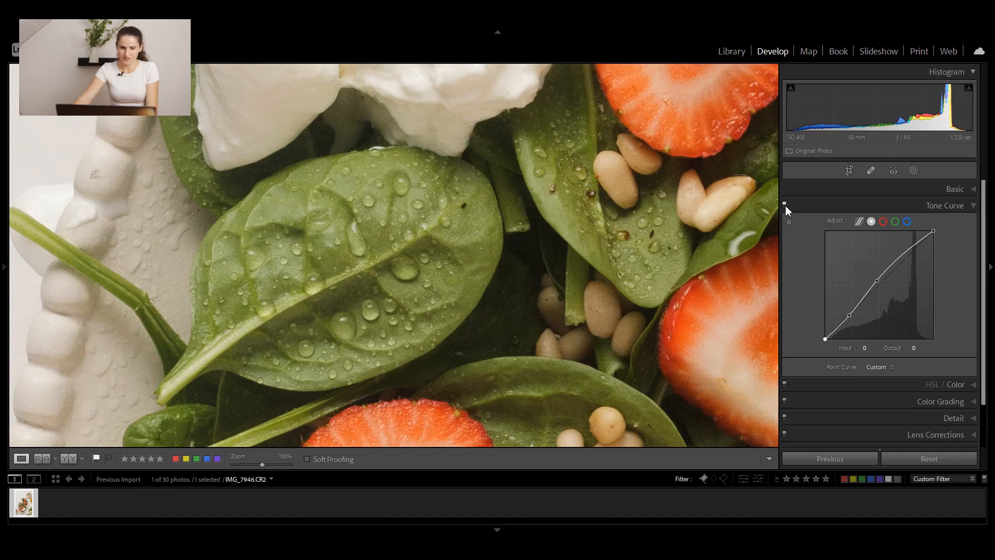
pyautogui.click(785, 205)
pyautogui.click(784, 205)
pyautogui.click(624, 250)
pyautogui.click(624, 249)
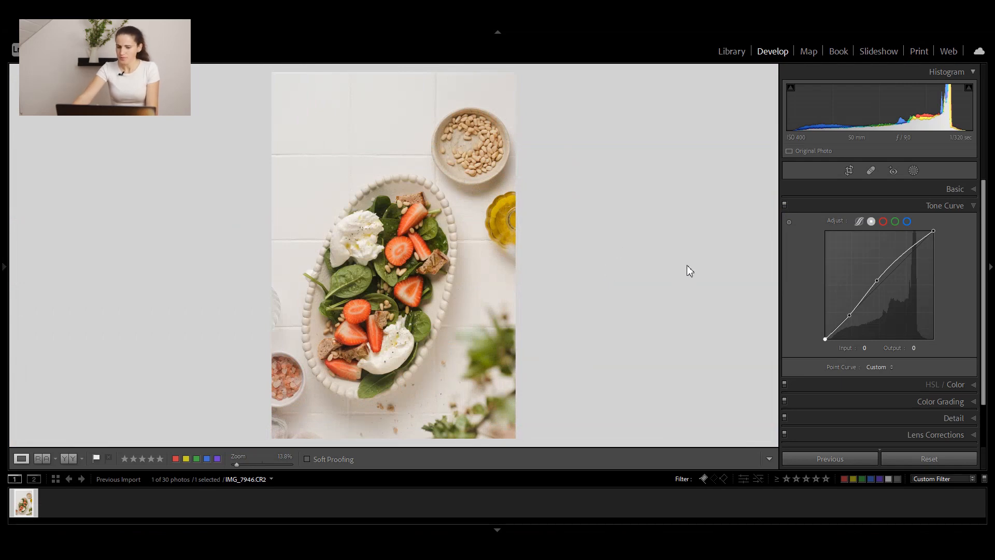
# Step: Set the photo's Texture to +9 in the Basic adjustments, judging the effect at 100% on the spinach leaf
pyautogui.click(908, 207)
pyautogui.click(921, 191)
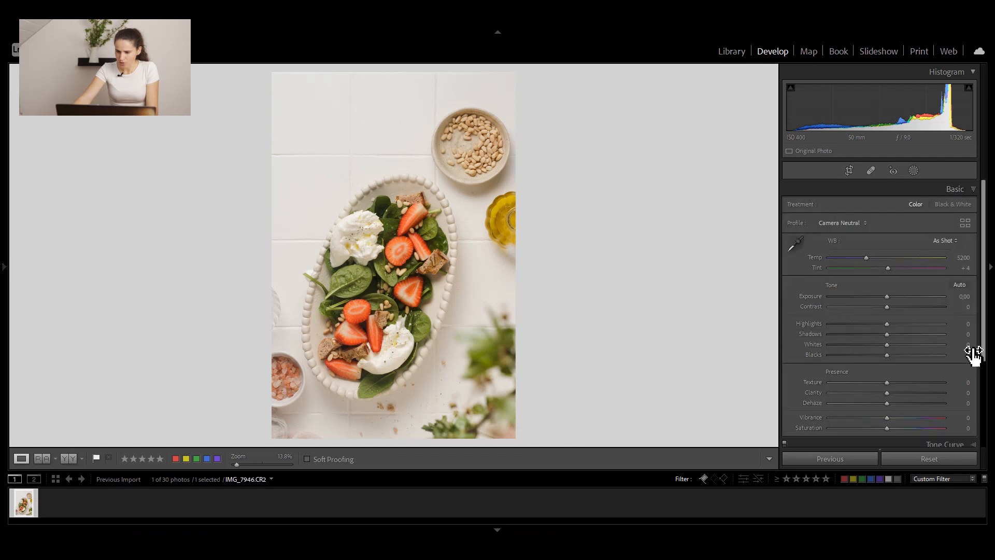
pyautogui.scroll(-1, 895, 386)
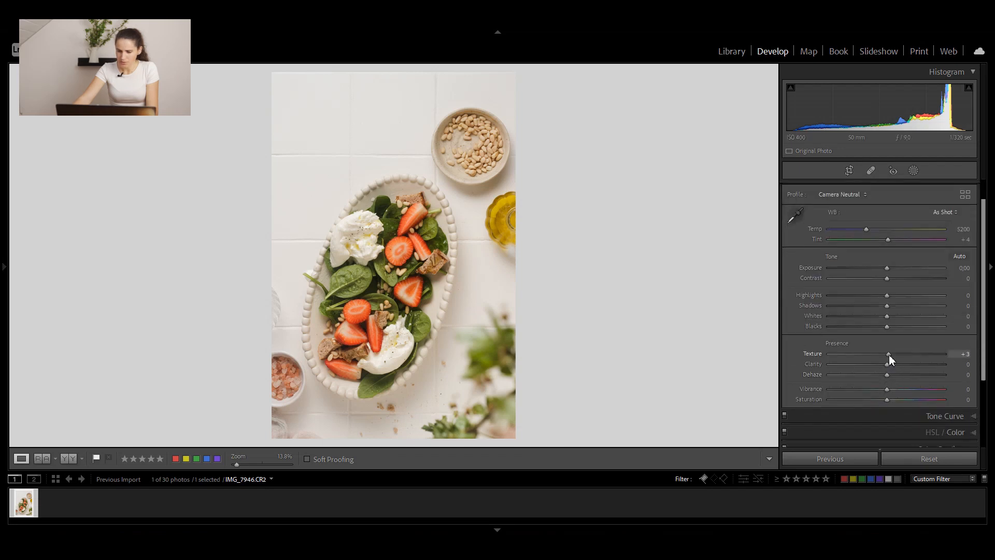
pyautogui.moveTo(891, 353); pyautogui.dragTo(895, 354)
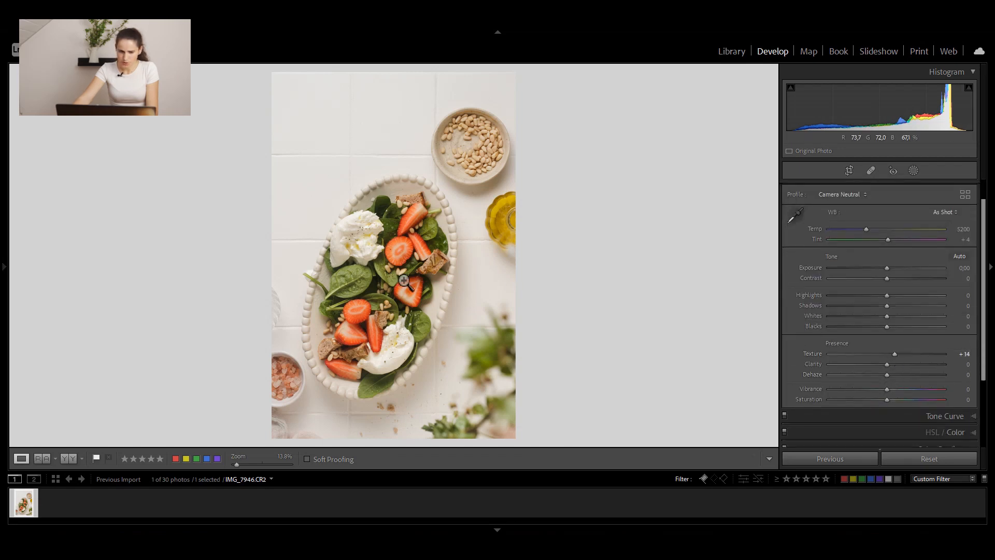
pyautogui.click(361, 290)
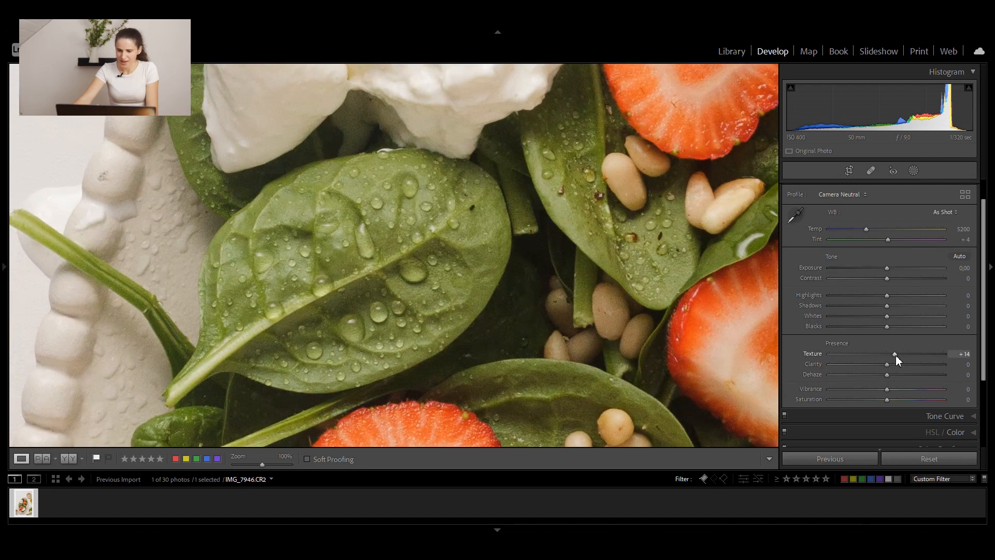
pyautogui.moveTo(896, 356)
pyautogui.mouseDown()
pyautogui.moveTo(910, 356)
pyautogui.moveTo(892, 356)
pyautogui.mouseUp()
pyautogui.click(596, 296)
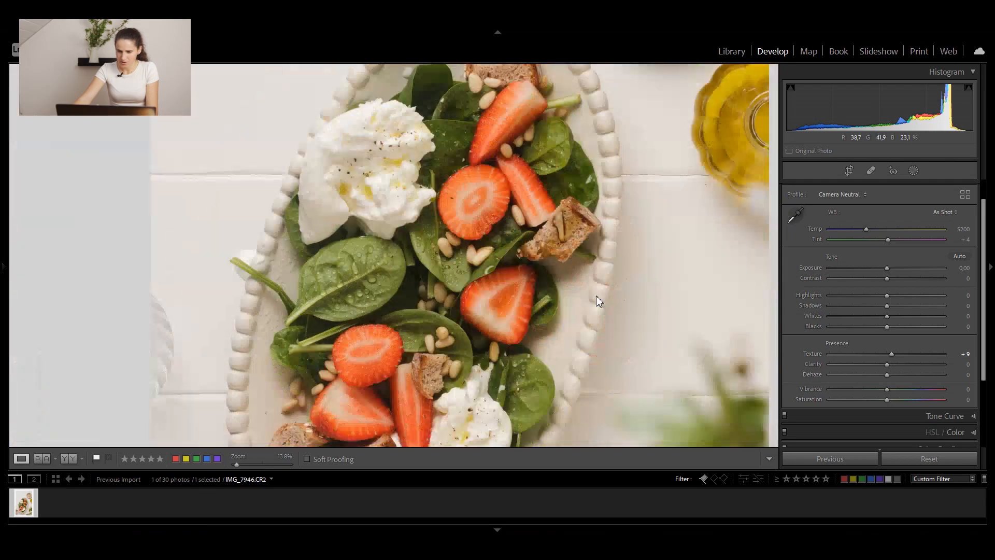
# Step: Set the Sharpening Amount to 82 in the Detail adjustments, judging the effect at 100% on the spinach leaf
pyautogui.scroll(-1, 881, 376)
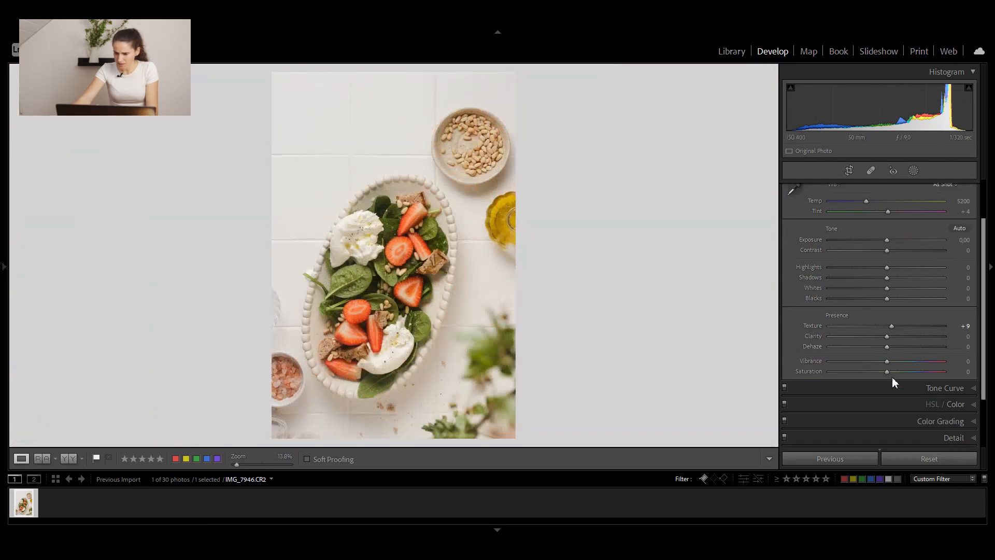
pyautogui.scroll(-2, 884, 371)
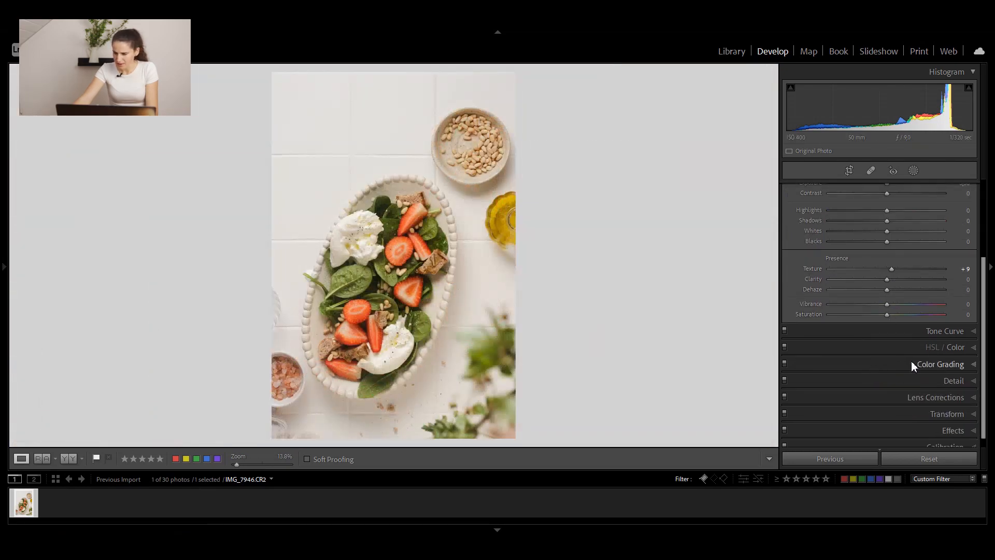
pyautogui.click(356, 281)
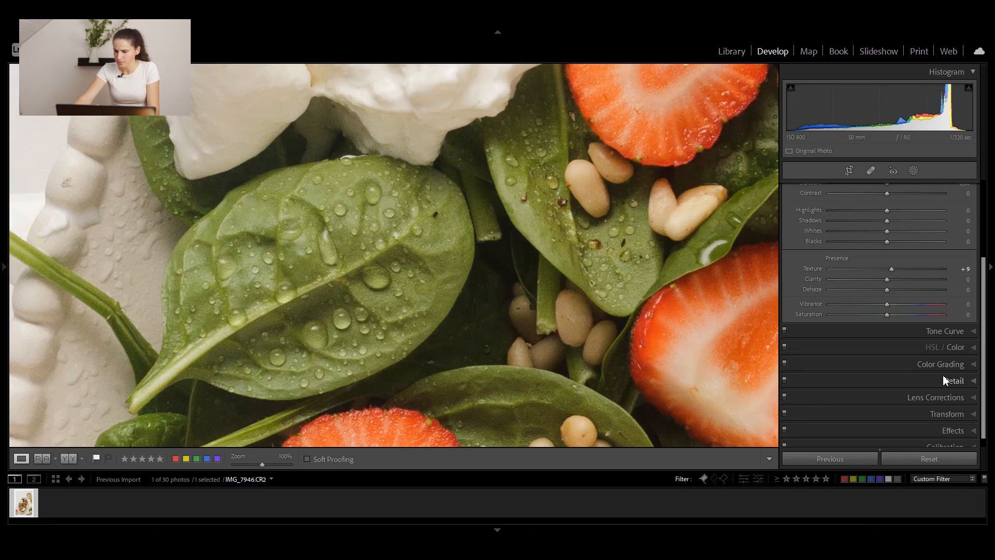
pyautogui.click(943, 381)
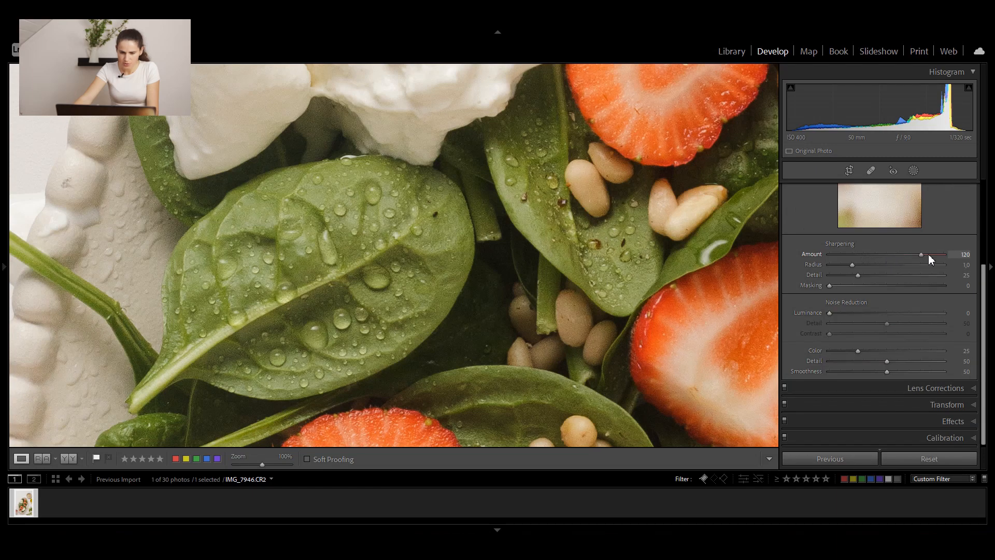
pyautogui.moveTo(922, 258); pyautogui.dragTo(910, 258)
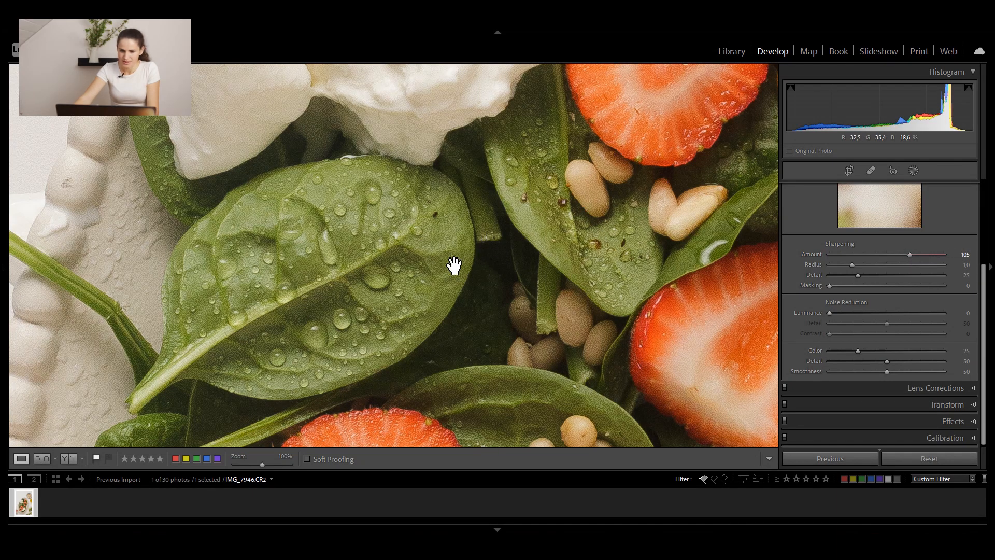
pyautogui.moveTo(907, 255); pyautogui.dragTo(902, 256)
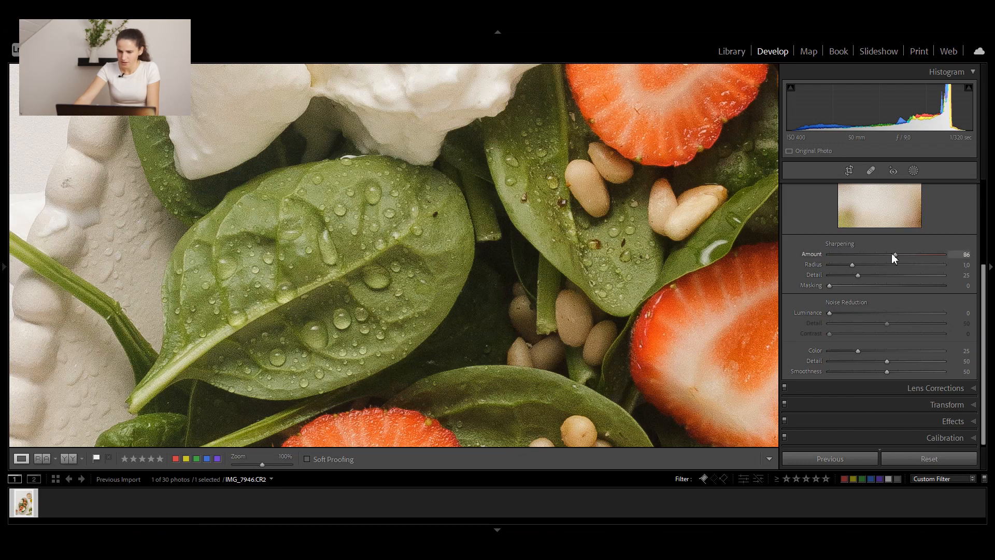
pyautogui.moveTo(890, 253); pyautogui.dragTo(889, 253)
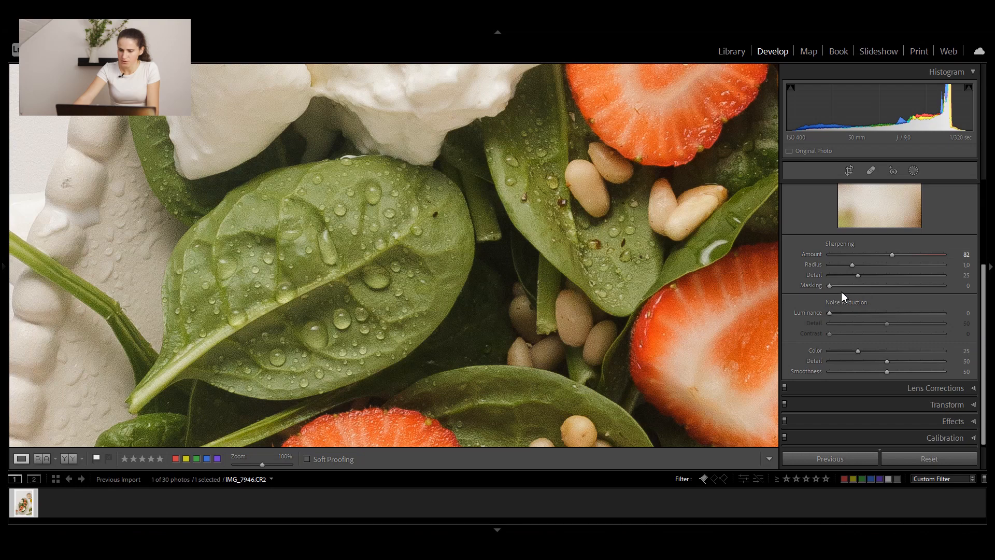
# Step: Set the Sharpening Masking to 74 using the black-and-white mask preview, and return to the full view of the photo
pyautogui.moveTo(830, 286); pyautogui.dragTo(916, 286)
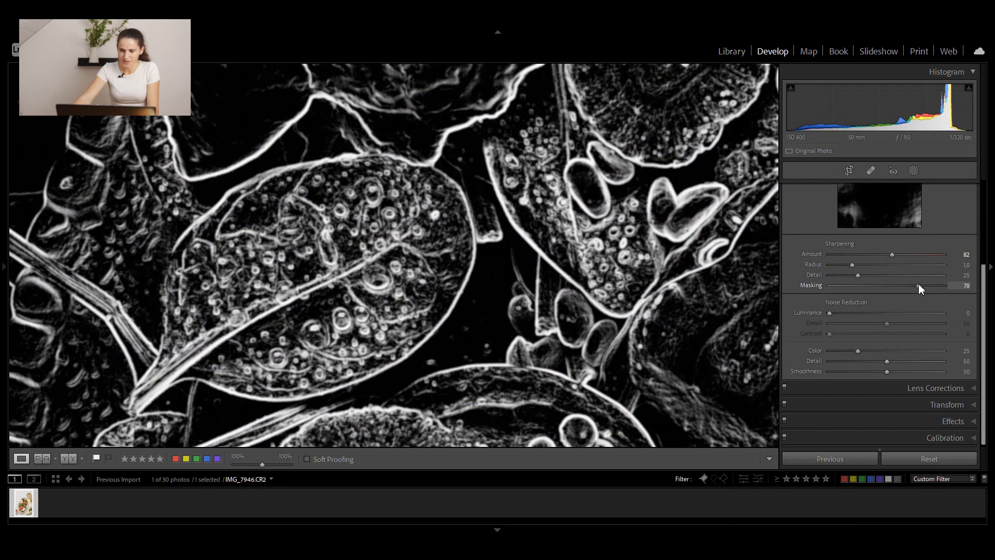
pyautogui.moveTo(918, 285); pyautogui.dragTo(913, 287)
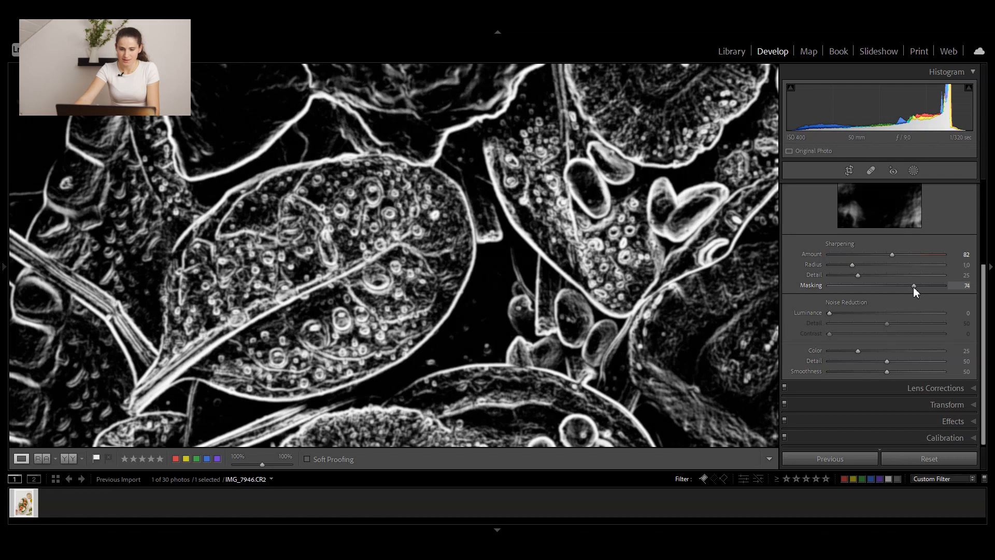
pyautogui.moveTo(913, 287); pyautogui.dragTo(914, 288)
pyautogui.click(646, 248)
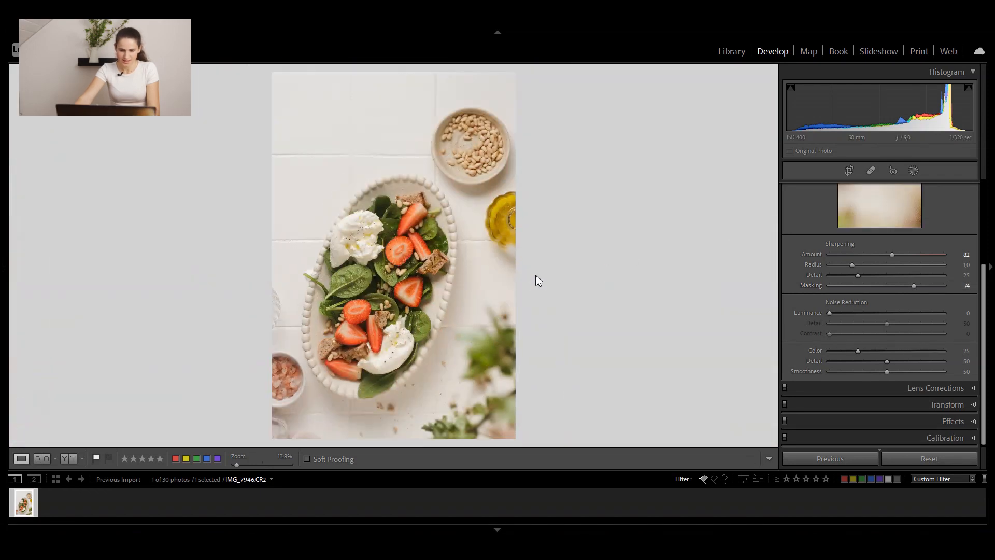
# Step: Set Noise Reduction Color to 12 and Luminance to 8, checking the spinach, strawberries and bread at 100% and in full view
pyautogui.click(359, 291)
pyautogui.moveTo(413, 289); pyautogui.dragTo(427, 278)
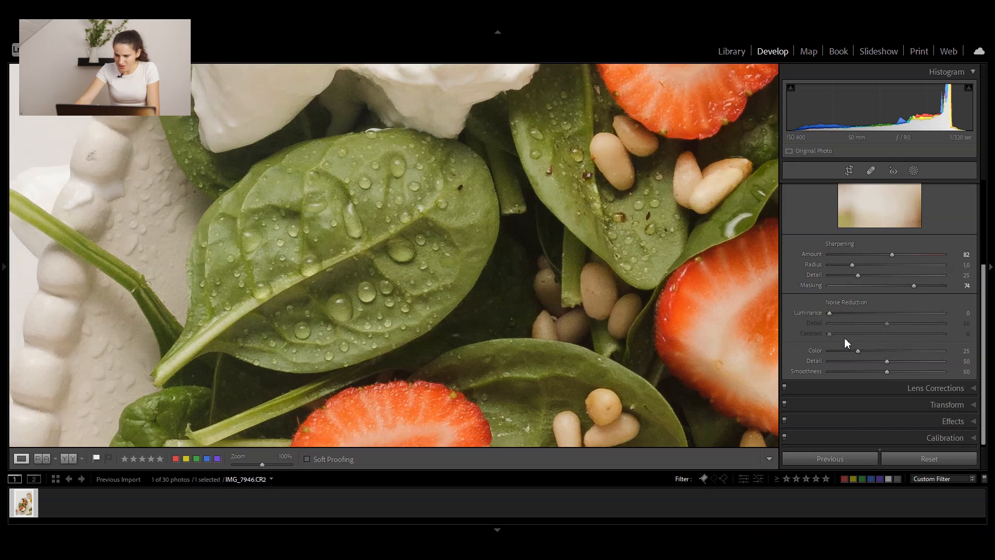
pyautogui.moveTo(858, 351); pyautogui.dragTo(816, 353)
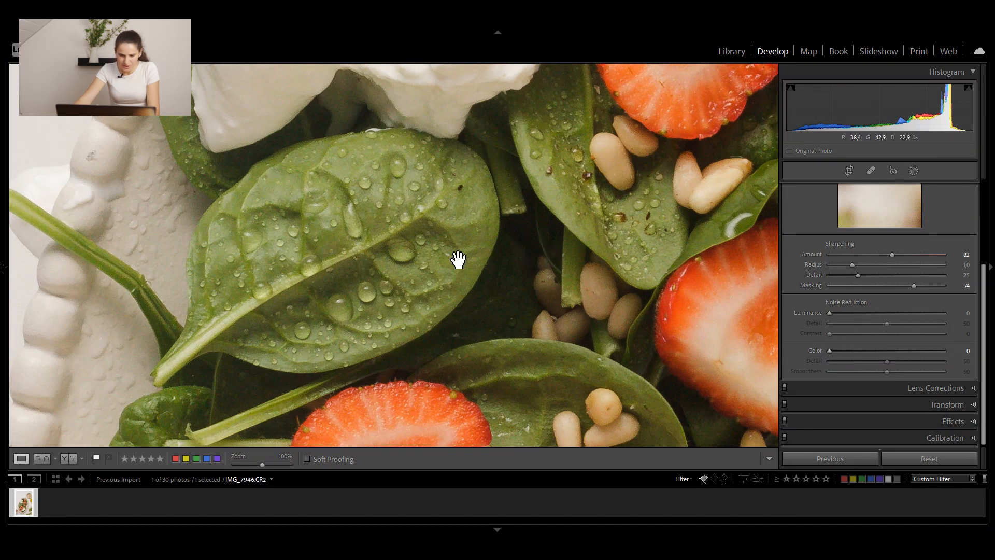
pyautogui.moveTo(832, 349); pyautogui.dragTo(844, 349)
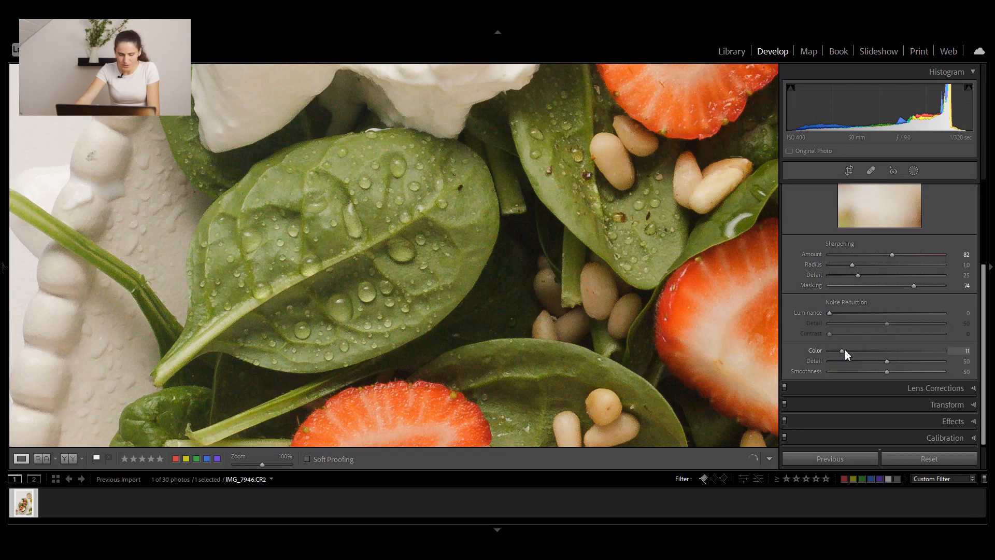
pyautogui.moveTo(845, 350); pyautogui.dragTo(846, 349)
pyautogui.moveTo(830, 314); pyautogui.dragTo(835, 315)
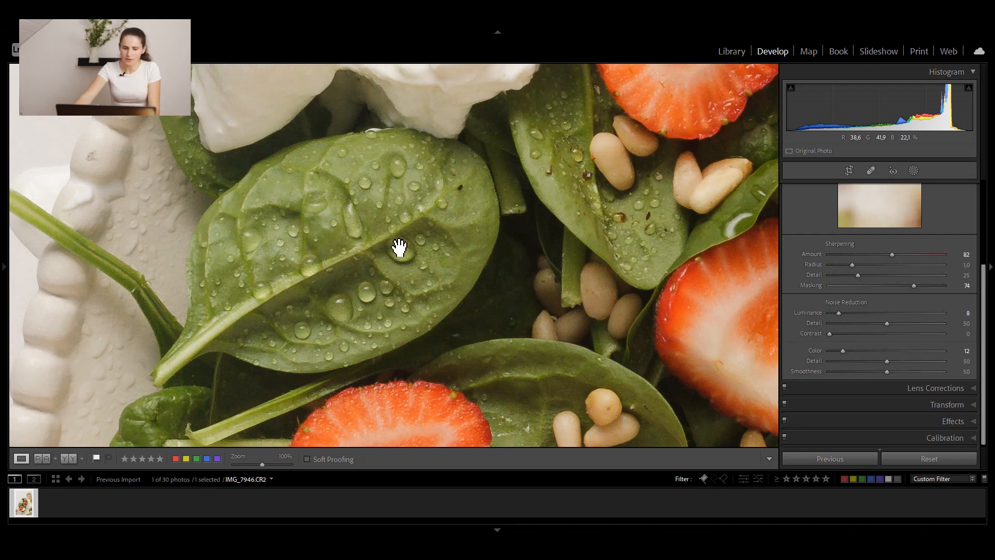
pyautogui.click(474, 243)
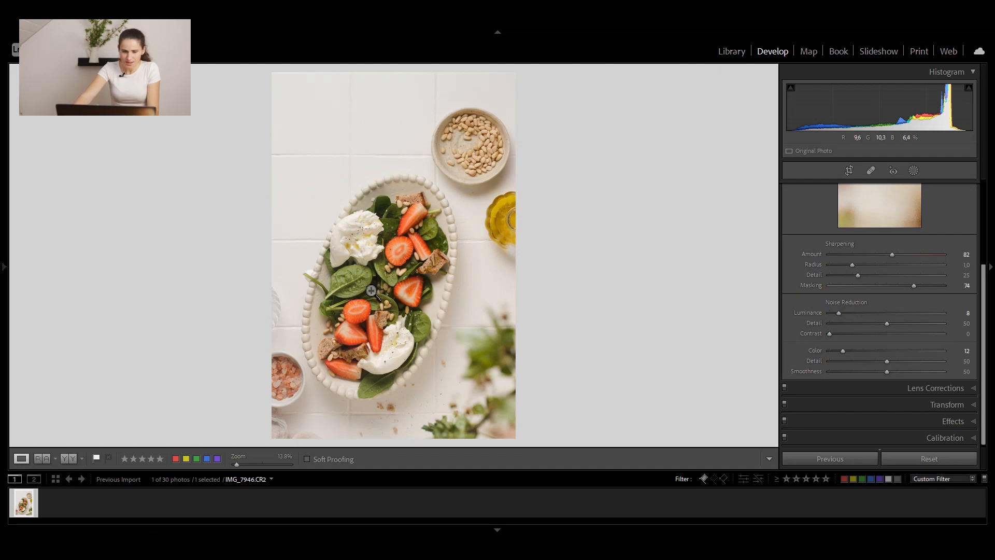
pyautogui.moveTo(362, 288); pyautogui.dragTo(511, 362)
pyautogui.moveTo(357, 229); pyautogui.dragTo(186, 101)
pyautogui.moveTo(522, 308); pyautogui.dragTo(417, 277)
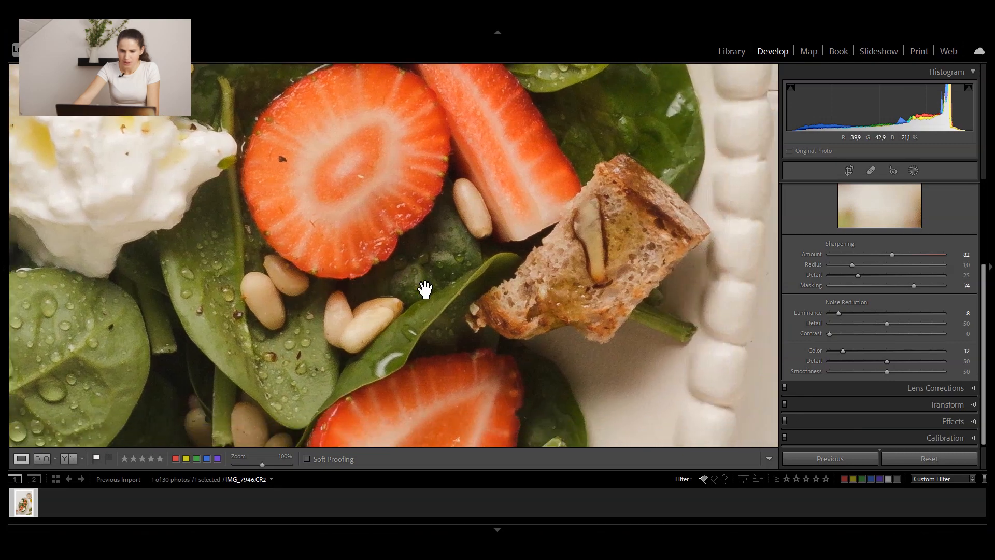
pyautogui.click(367, 325)
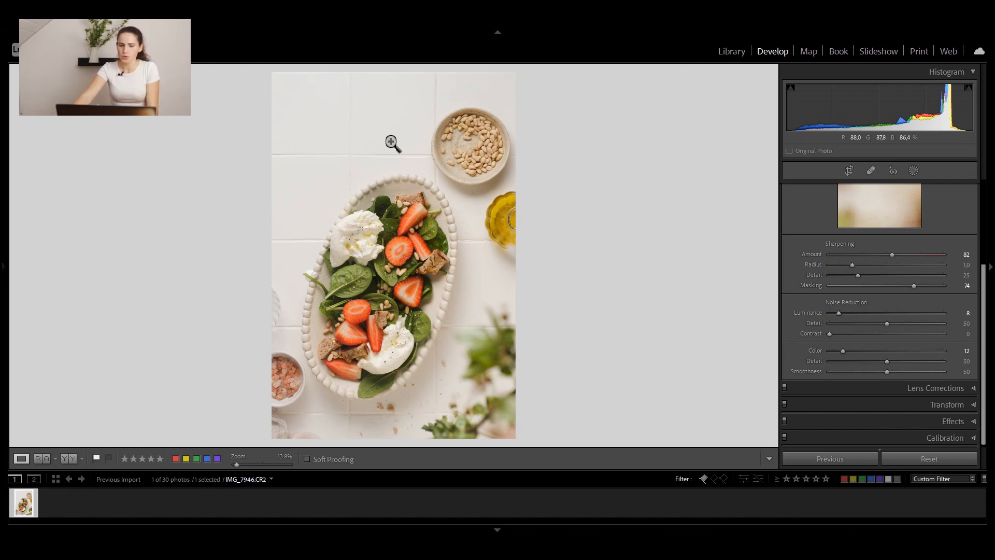
# Step: Add a linear gradient mask fading diagonally from the photo's upper-left area down to the top of the salad plate
pyautogui.click(912, 170)
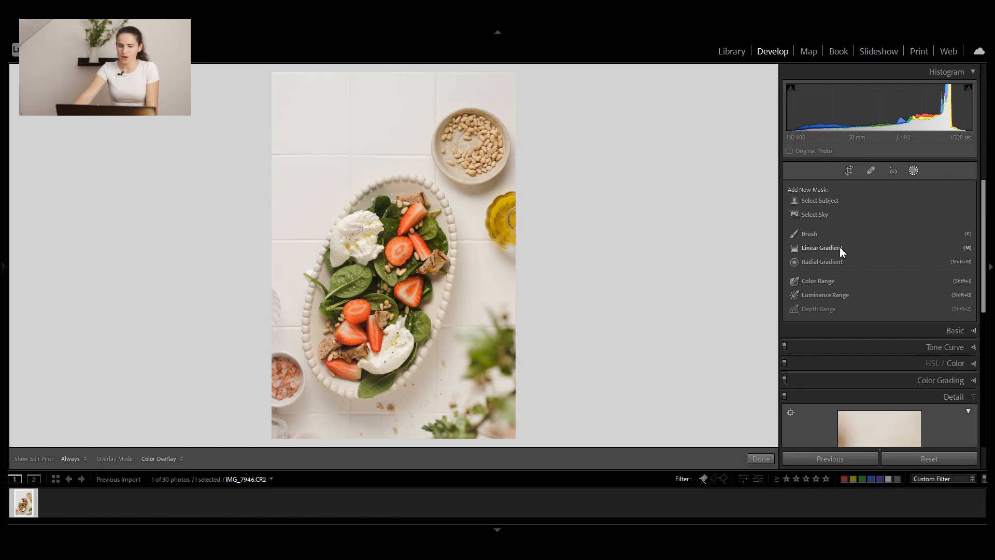
pyautogui.click(839, 247)
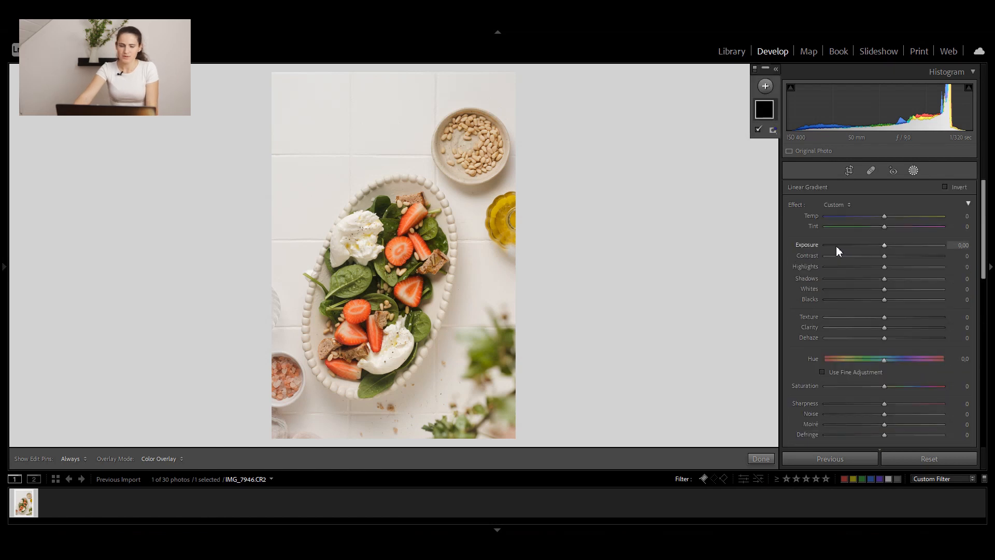
pyautogui.moveTo(377, 97)
pyautogui.mouseDown()
pyautogui.moveTo(391, 177)
pyautogui.moveTo(406, 203)
pyautogui.moveTo(431, 199)
pyautogui.mouseUp()
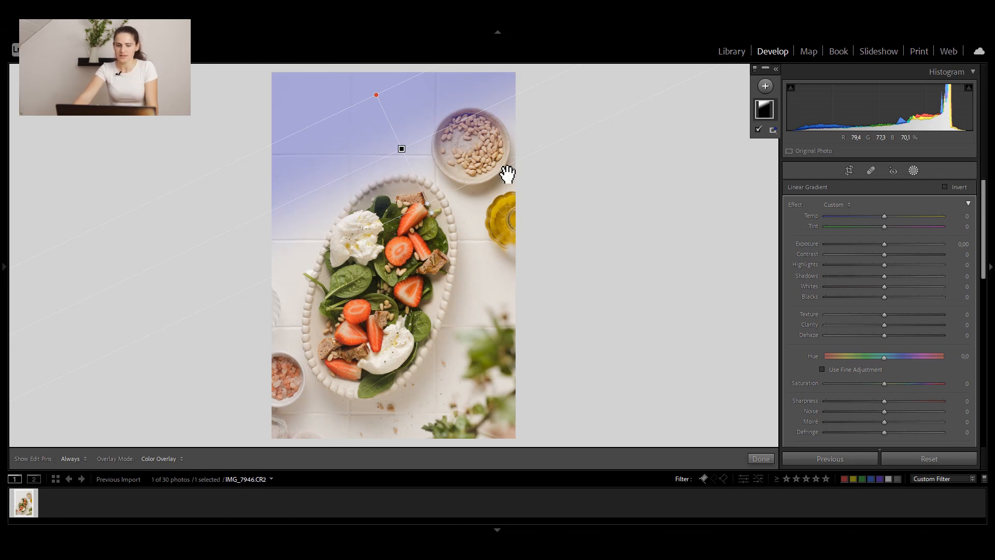
# Step: Lower the gradient mask's Exposure to −0.21 with Highlights reset, compare the photo with and without the mask, and leave masking
pyautogui.moveTo(884, 266); pyautogui.dragTo(879, 269)
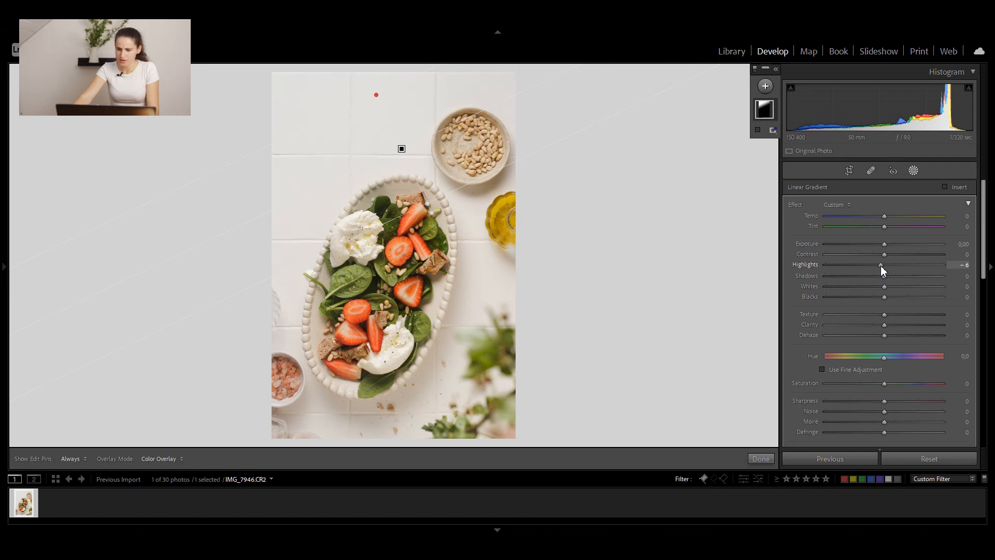
pyautogui.doubleClick(807, 263)
pyautogui.moveTo(884, 244); pyautogui.dragTo(882, 244)
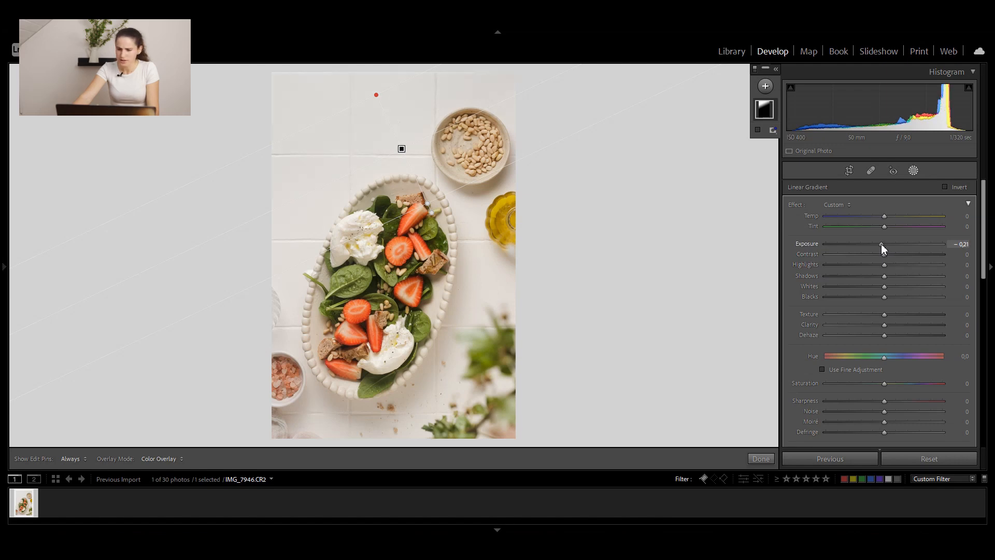
pyautogui.click(776, 69)
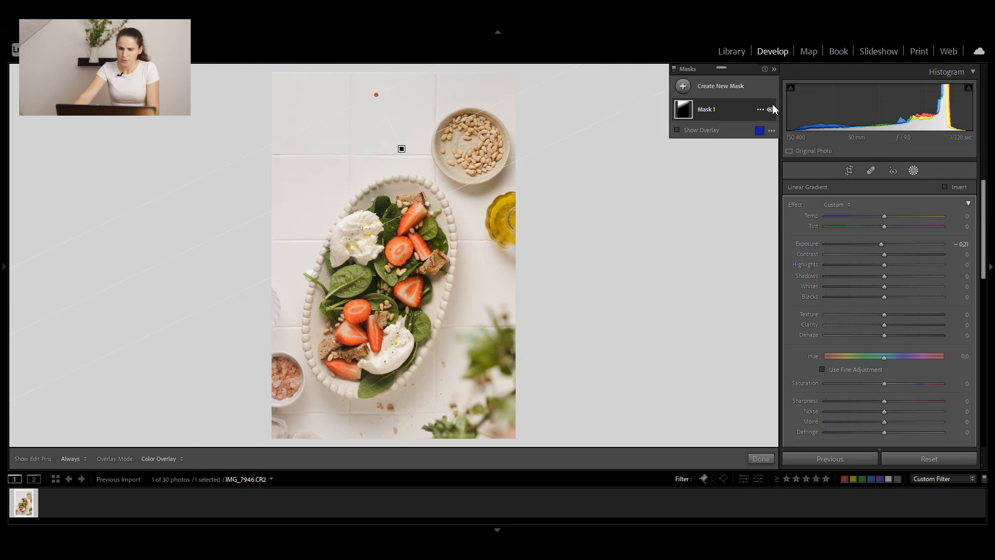
pyautogui.click(770, 110)
pyautogui.click(770, 111)
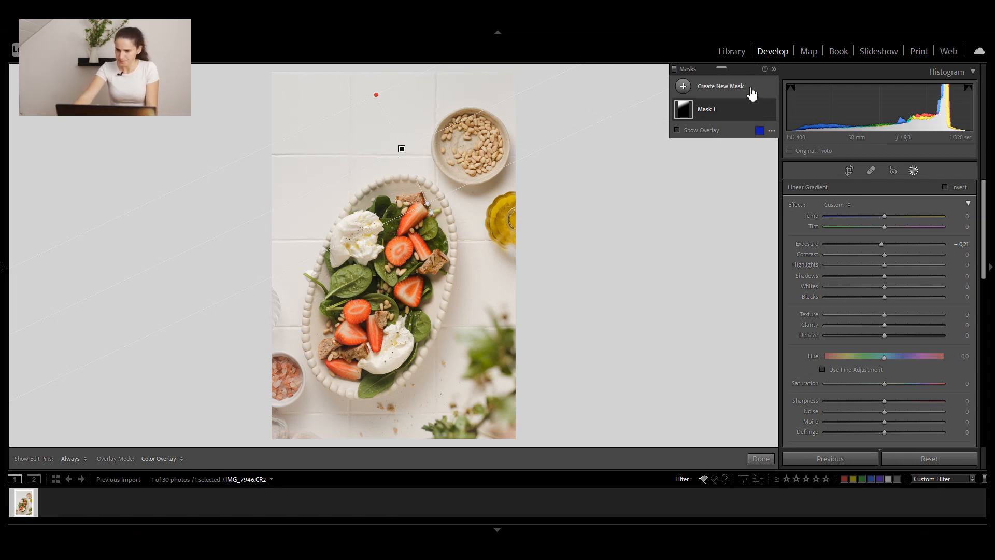
pyautogui.click(774, 69)
pyautogui.click(913, 171)
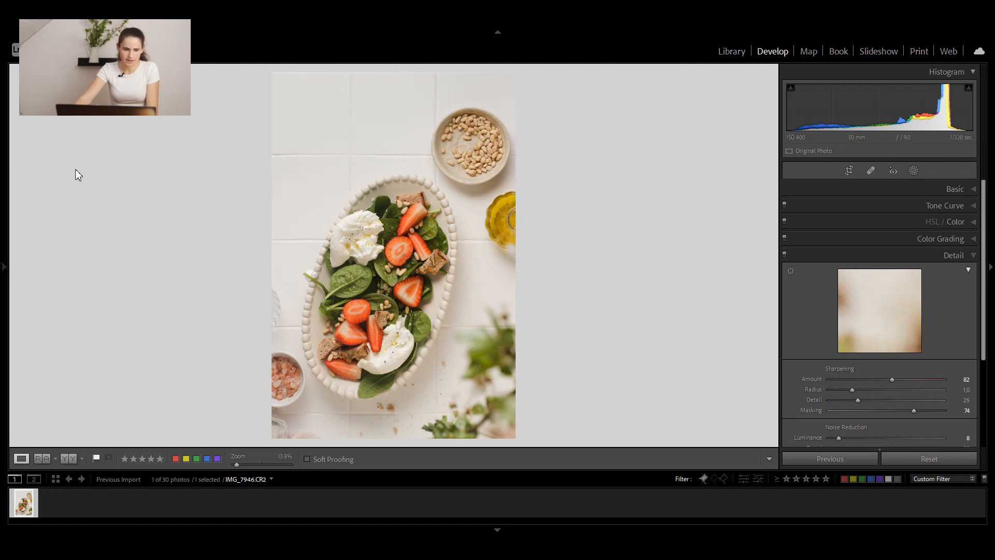
# Step: Set the Red color's Hue to −23 and Saturation to +6 with Luminance left at 0, comparing with and without the HSL changes
pyautogui.click(954, 224)
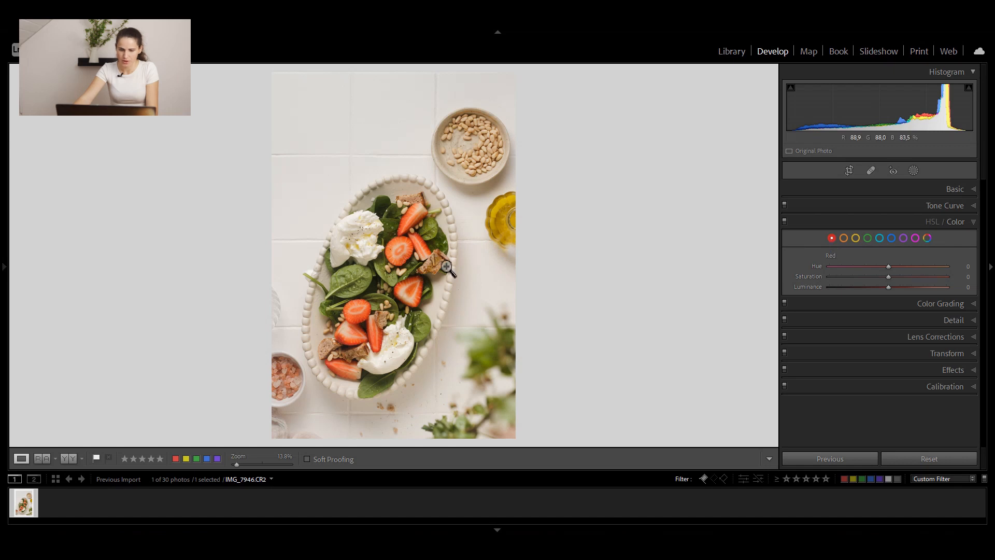
pyautogui.moveTo(867, 266); pyautogui.dragTo(881, 268)
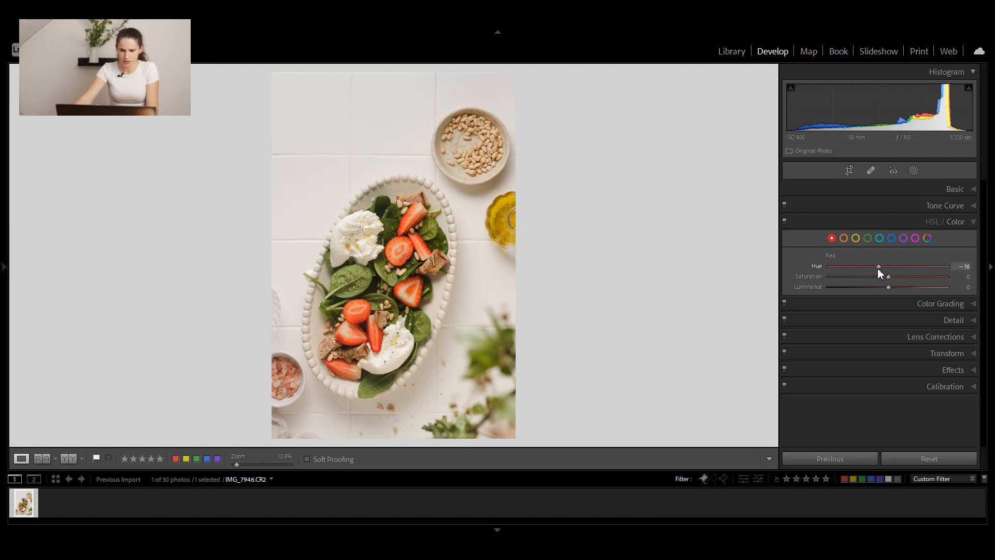
pyautogui.click(785, 221)
pyautogui.click(784, 222)
pyautogui.click(786, 221)
pyautogui.click(785, 220)
pyautogui.moveTo(878, 268); pyautogui.dragTo(875, 269)
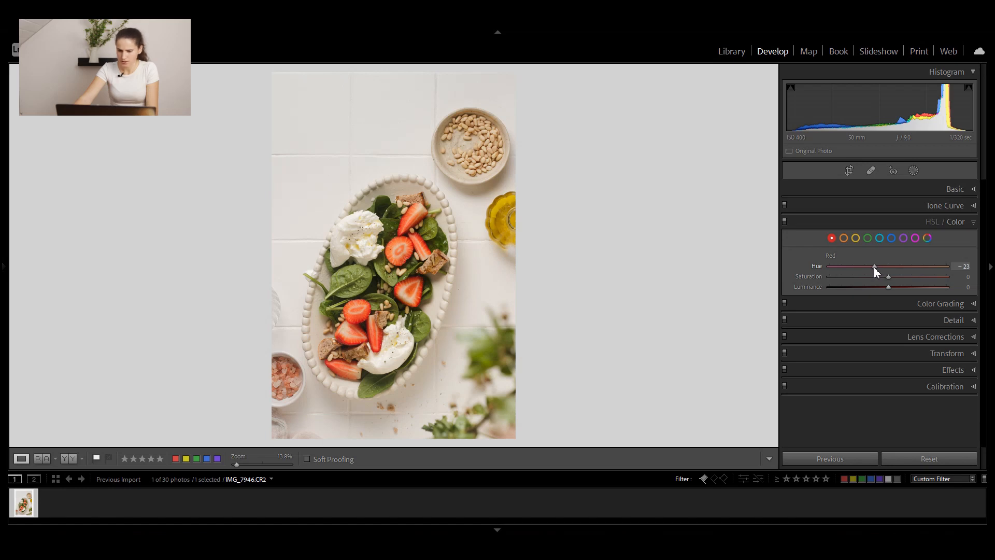
pyautogui.moveTo(886, 287)
pyautogui.mouseDown()
pyautogui.moveTo(906, 287)
pyautogui.moveTo(883, 288)
pyautogui.moveTo(894, 288)
pyautogui.mouseUp()
pyautogui.doubleClick(824, 287)
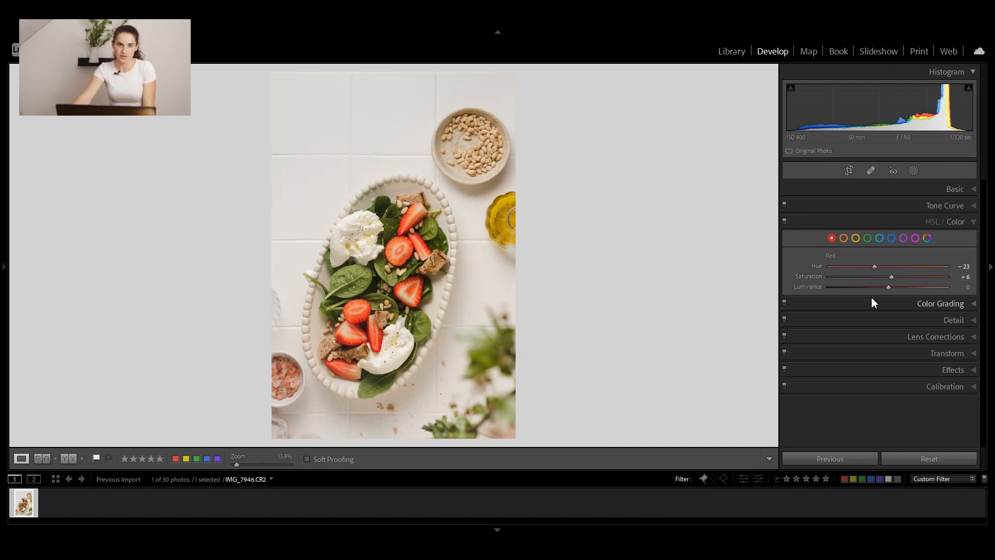
# Step: Set the Green color's Hue to +27 and Saturation to −3, comparing the spinach with and without the HSL changes
pyautogui.click(868, 237)
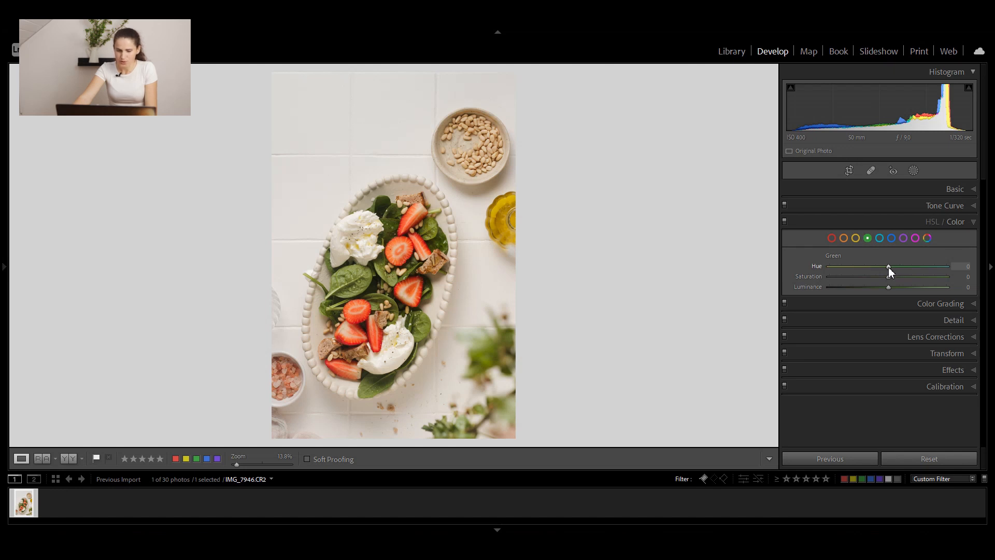
pyautogui.moveTo(894, 267); pyautogui.dragTo(894, 266)
pyautogui.click(362, 283)
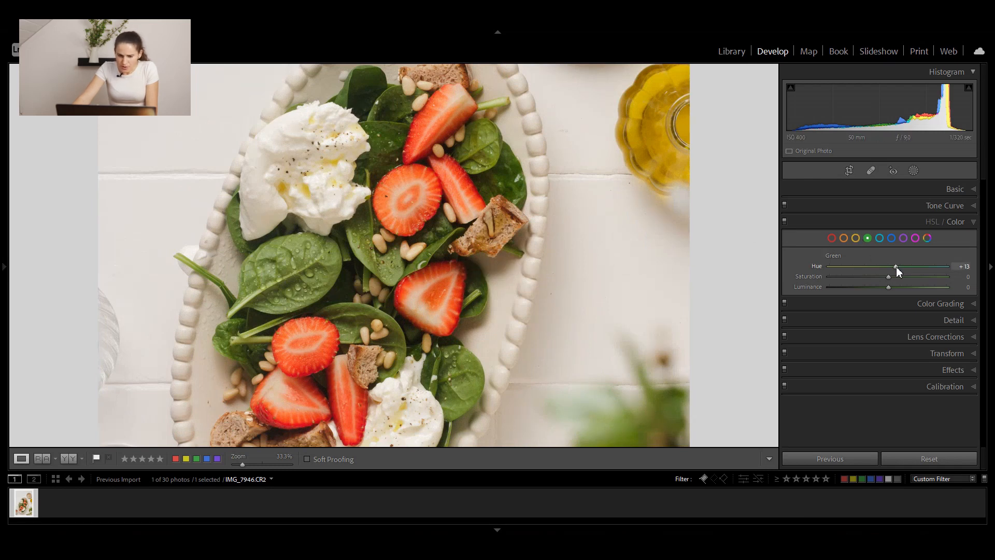
pyautogui.moveTo(897, 267)
pyautogui.mouseDown()
pyautogui.moveTo(944, 263)
pyautogui.moveTo(913, 269)
pyautogui.mouseUp()
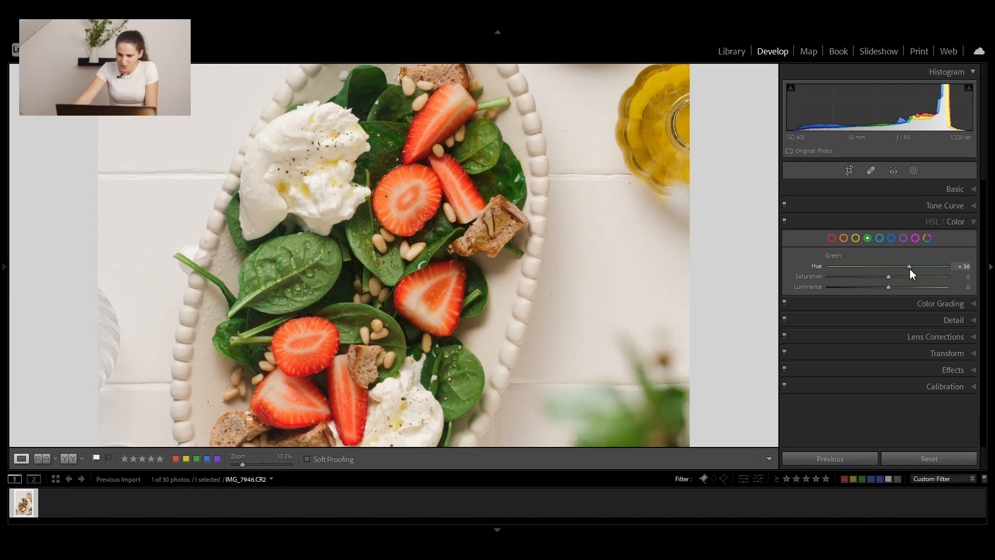
pyautogui.moveTo(908, 269); pyautogui.dragTo(905, 268)
pyautogui.click(784, 221)
pyautogui.click(784, 222)
pyautogui.click(785, 222)
pyautogui.click(784, 222)
pyautogui.click(479, 262)
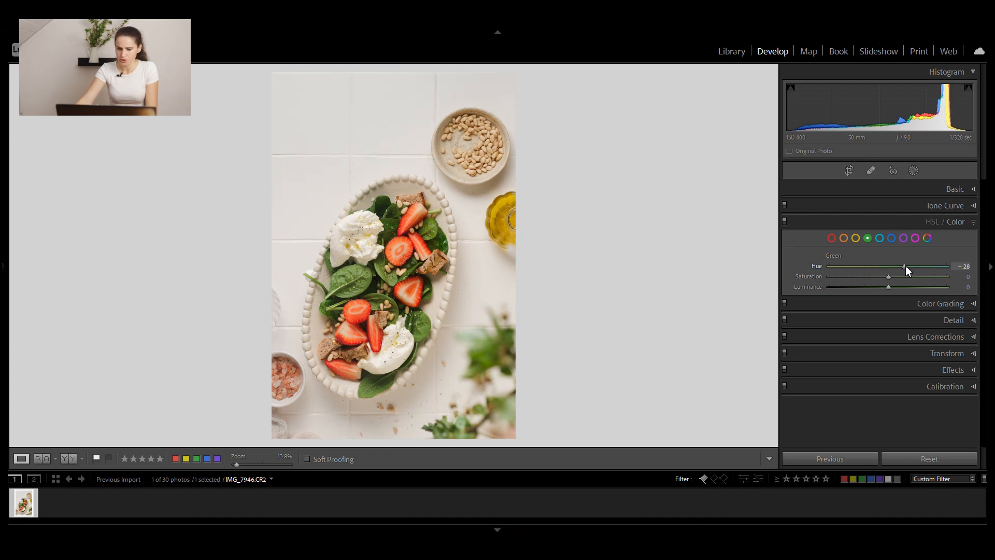
pyautogui.moveTo(906, 266); pyautogui.dragTo(905, 266)
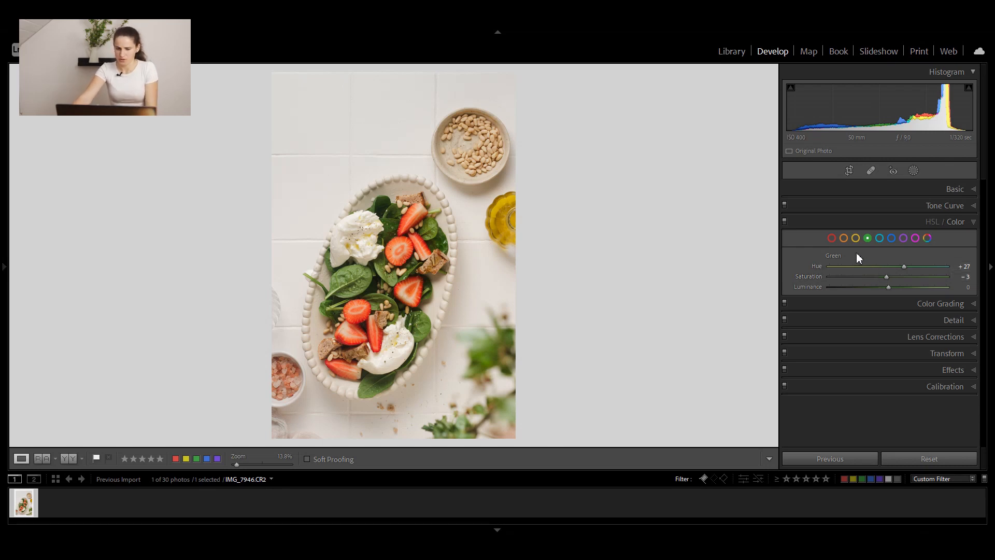
# Step: Shift the Red color's Hue further to −27
pyautogui.click(832, 238)
pyautogui.moveTo(875, 265); pyautogui.dragTo(872, 266)
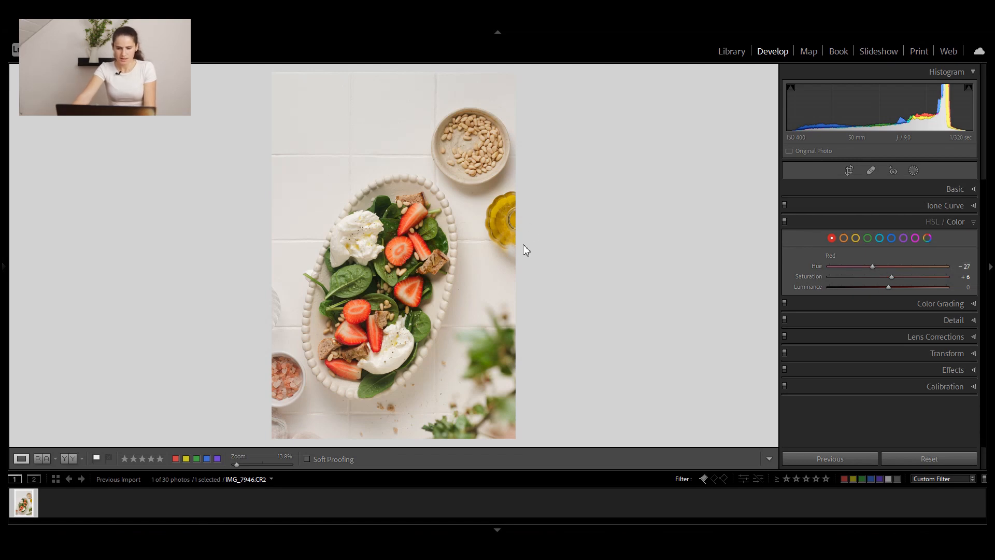
# Step: Compare the photo with and without the HSL changes, and inspect the olive oil bowl up close
pyautogui.click(786, 222)
pyautogui.click(785, 221)
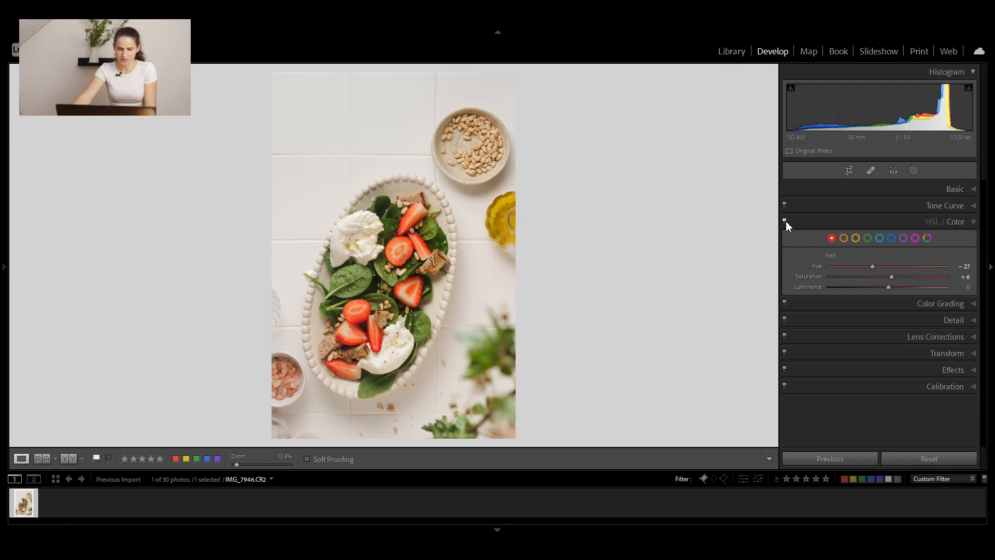
pyautogui.click(785, 221)
pyautogui.click(785, 221)
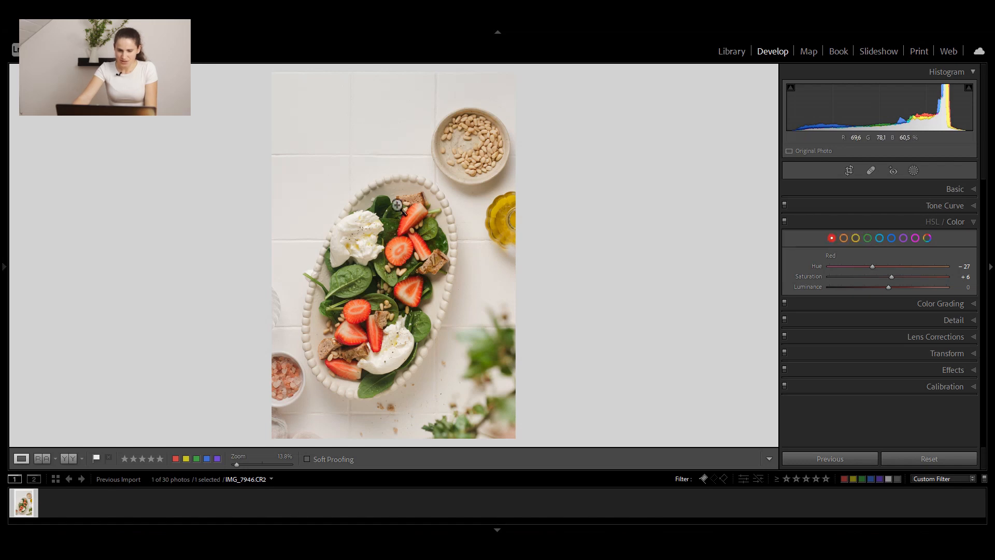
pyautogui.click(506, 220)
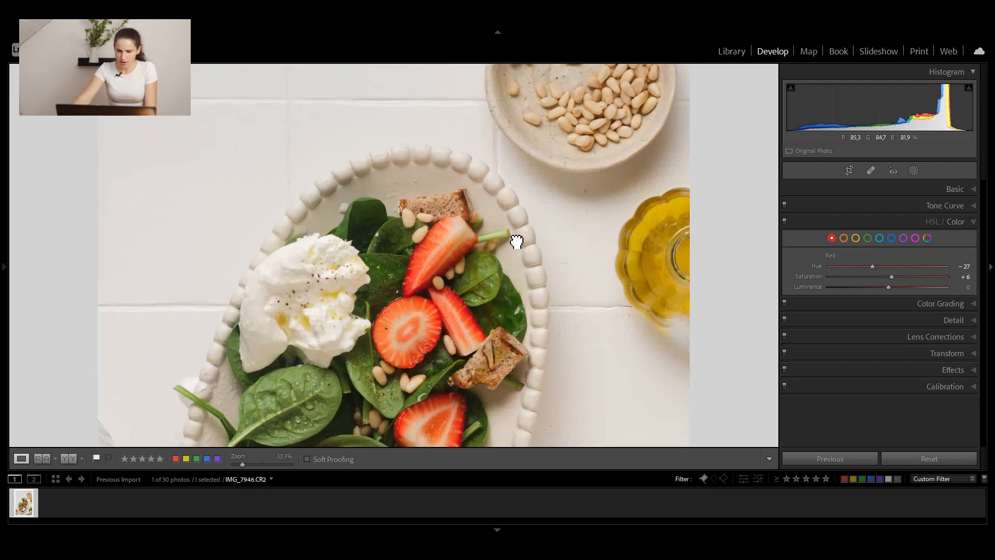
pyautogui.click(497, 275)
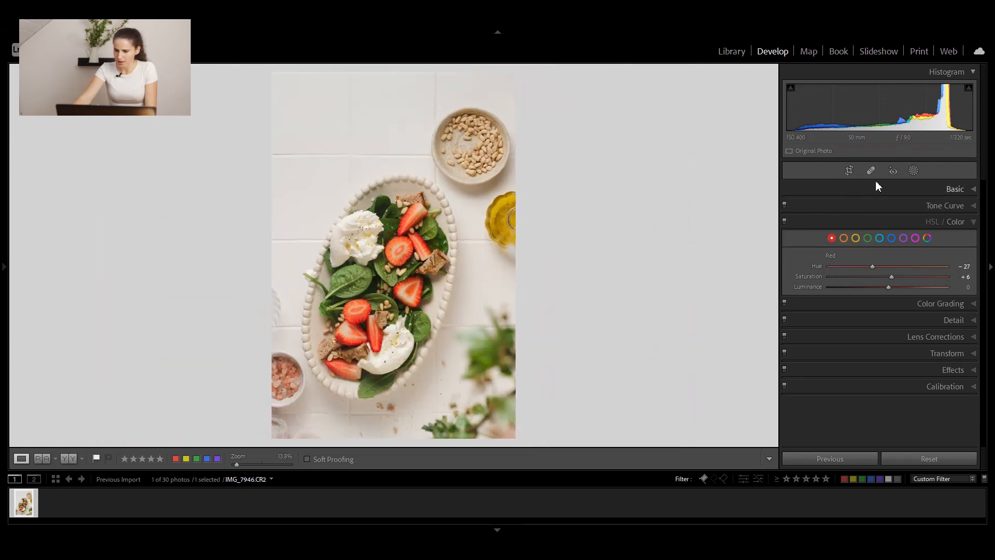
# Step: Create a new brush mask with size 13, feather 100, flow 81 and Auto Mask on, painting over the olive oil bowl
pyautogui.click(917, 173)
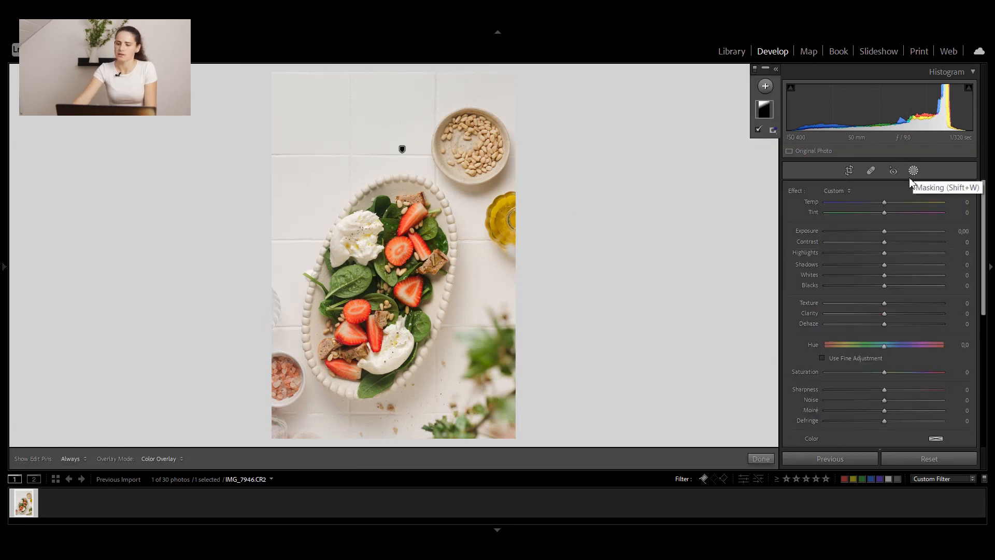
pyautogui.click(766, 87)
pyautogui.click(768, 138)
pyautogui.scroll(-5, 523, 220)
pyautogui.click(505, 220)
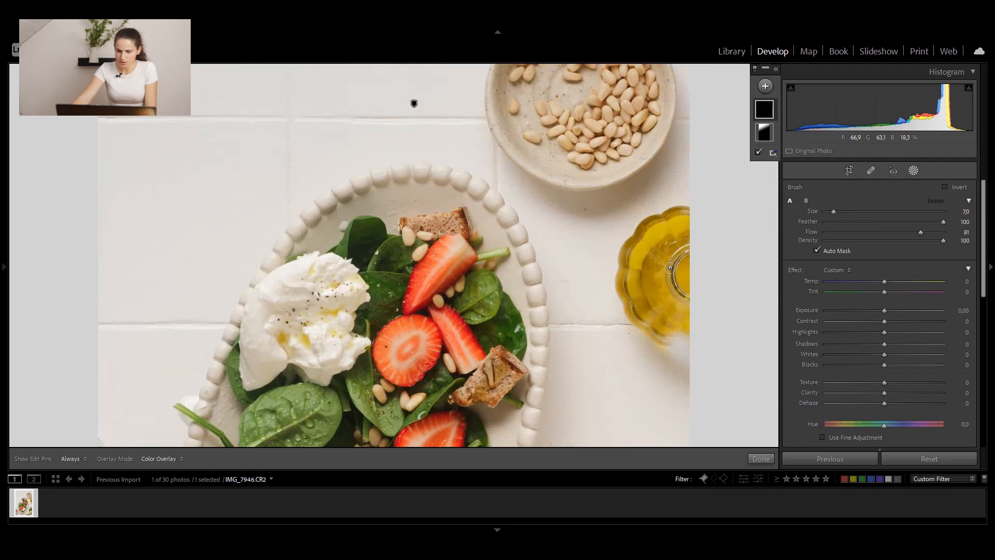
pyautogui.scroll(3, 658, 237)
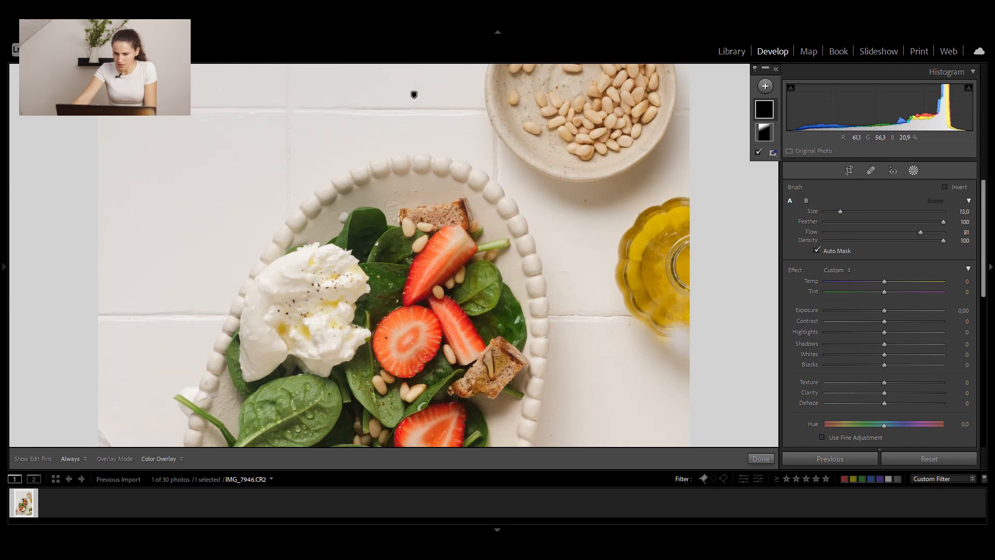
pyautogui.press('h')
pyautogui.moveTo(667, 258)
pyautogui.mouseDown()
pyautogui.moveTo(658, 239)
pyautogui.moveTo(660, 290)
pyautogui.moveTo(645, 318)
pyautogui.moveTo(632, 265)
pyautogui.mouseUp()
pyautogui.press('h')
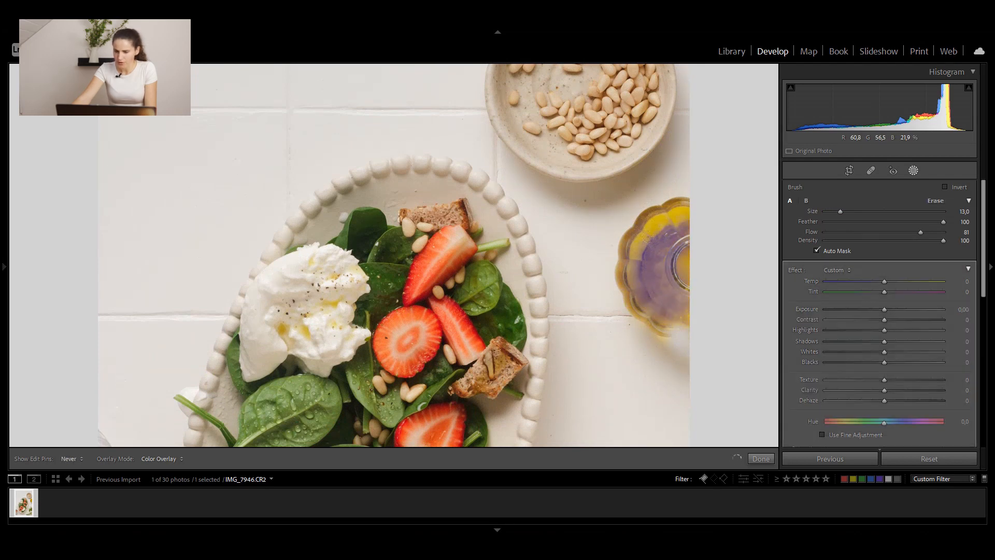
# Step: Raise the olive oil mask's Exposure slightly with the overlay hidden, leave masking, and check the rest of the photo up close
pyautogui.press('o')
pyautogui.moveTo(885, 314); pyautogui.dragTo(889, 315)
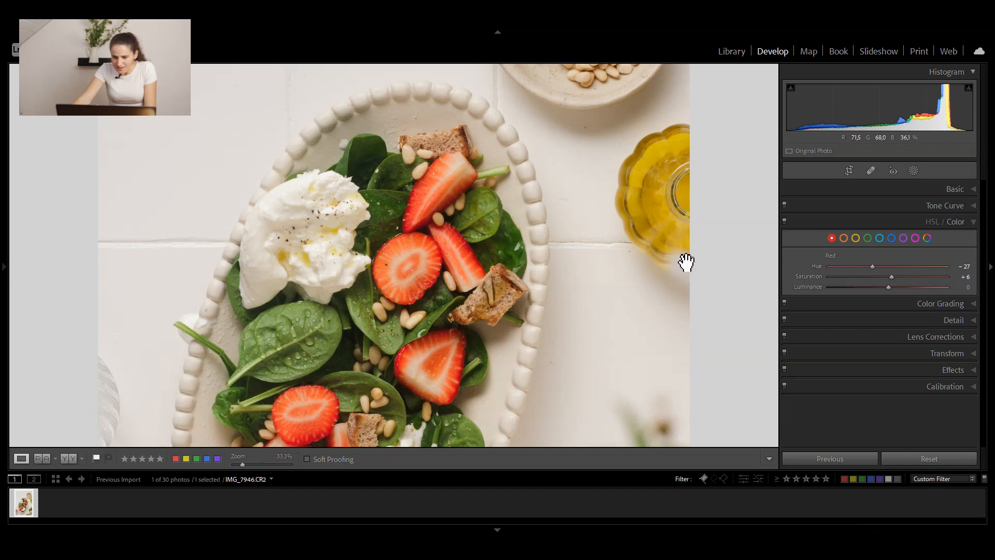
pyautogui.scroll(-8, 633, 333)
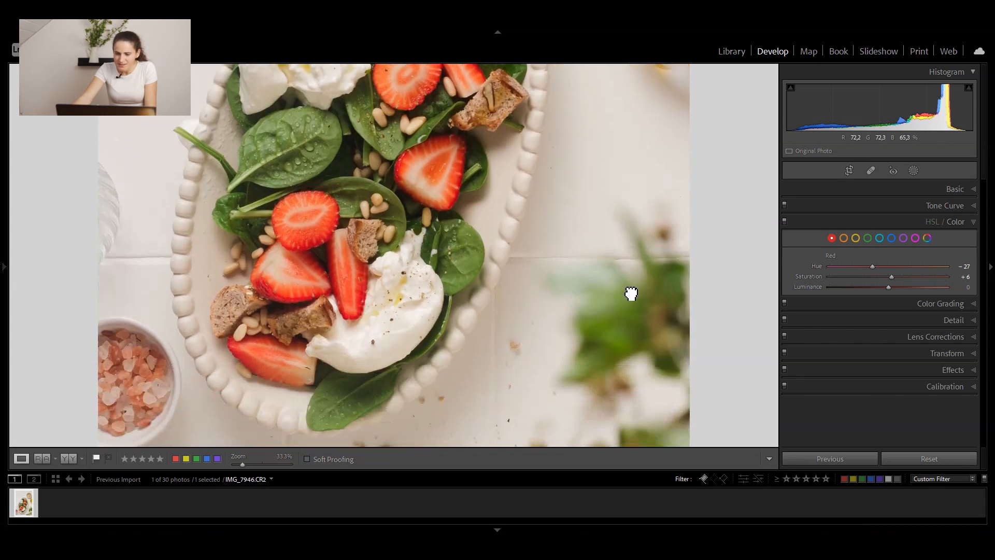
pyautogui.click(578, 223)
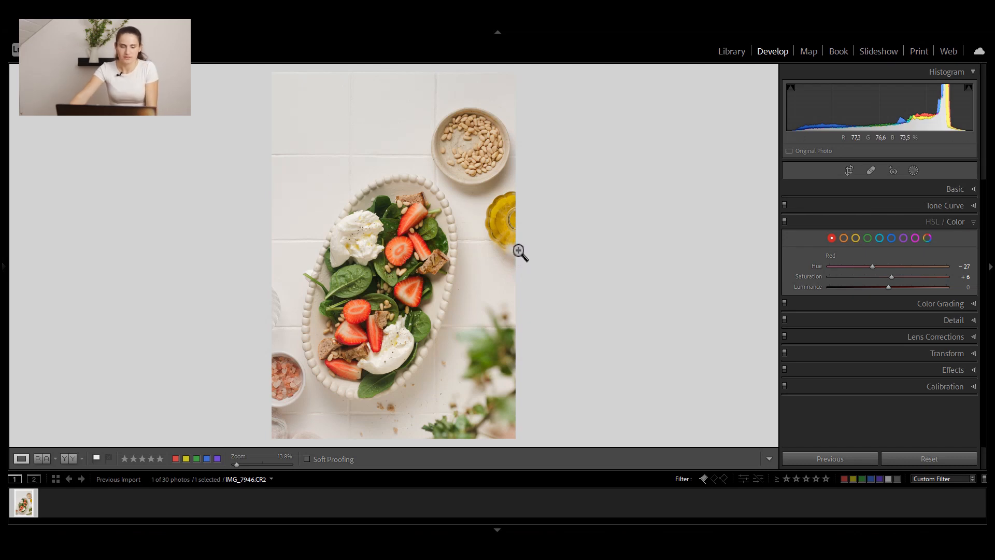
# Step: Create another brush mask with size 15 and Auto Mask on, painting over the pink salt in the small bowl
pyautogui.click(311, 395)
pyautogui.scroll(-1, 371, 307)
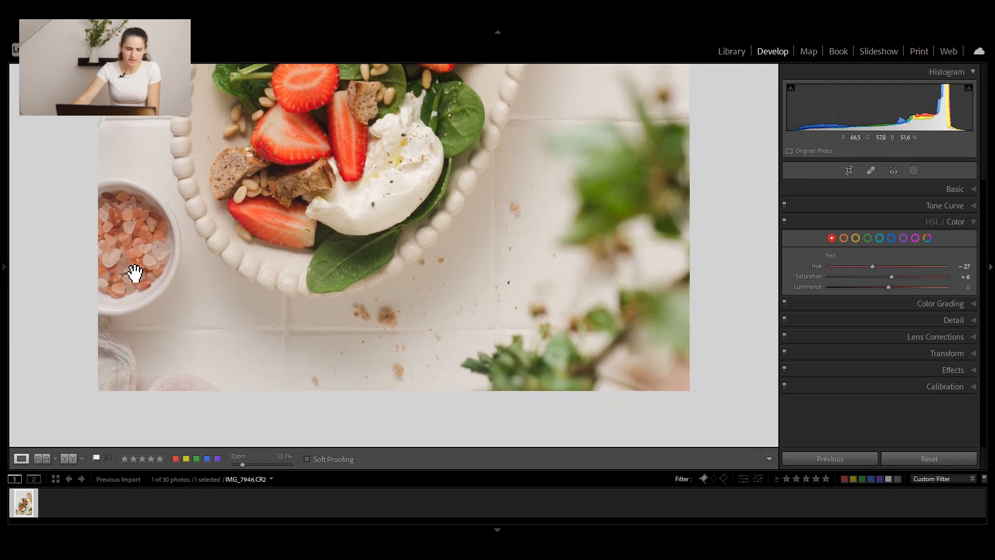
pyautogui.click(908, 170)
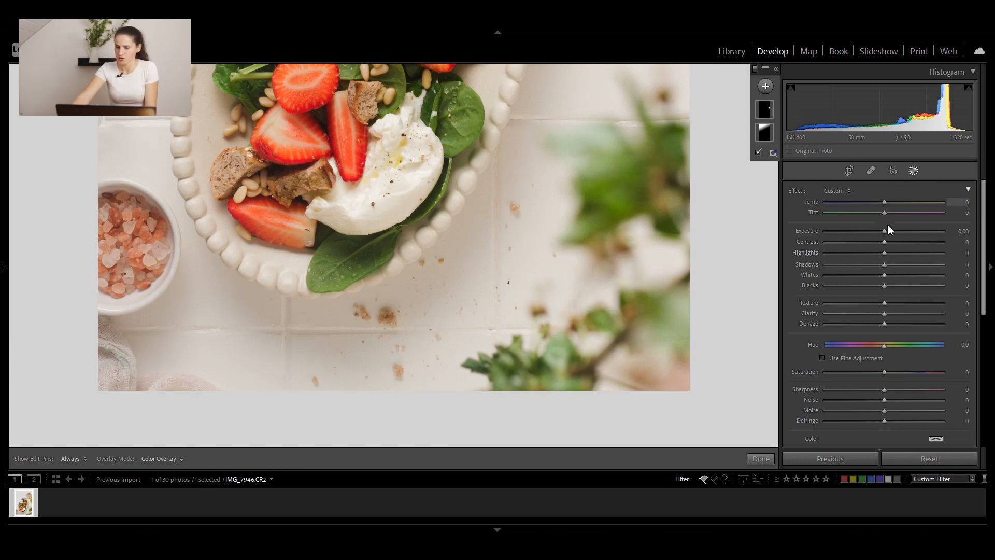
pyautogui.click(765, 86)
pyautogui.click(765, 137)
pyautogui.scroll(2, 132, 249)
pyautogui.moveTo(127, 246)
pyautogui.mouseDown()
pyautogui.moveTo(122, 253)
pyautogui.moveTo(138, 240)
pyautogui.mouseUp()
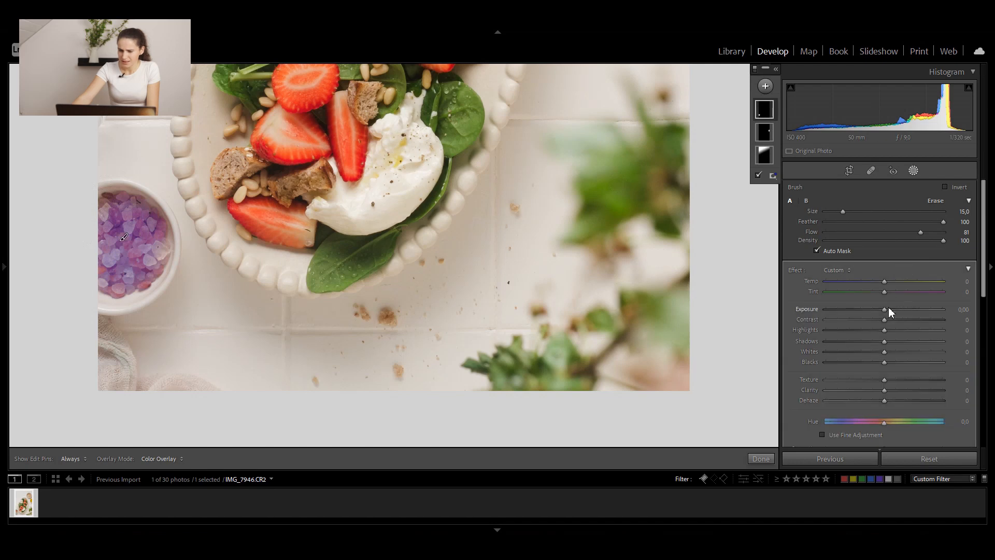
# Step: Set the salt mask's Exposure to 0.43 and Dehaze to 11, comparing the photo with and without the mask
pyautogui.moveTo(886, 310); pyautogui.dragTo(890, 310)
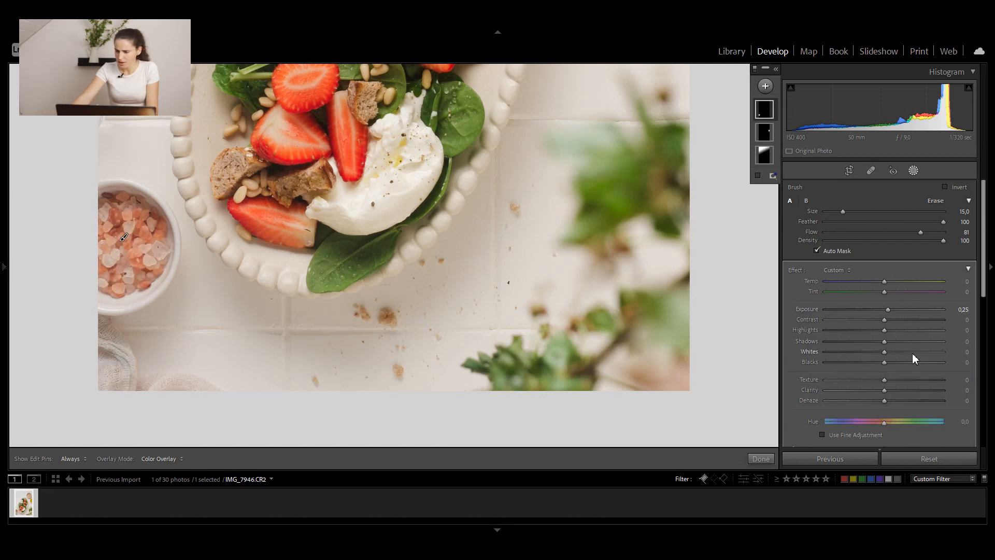
pyautogui.scroll(-2, 912, 353)
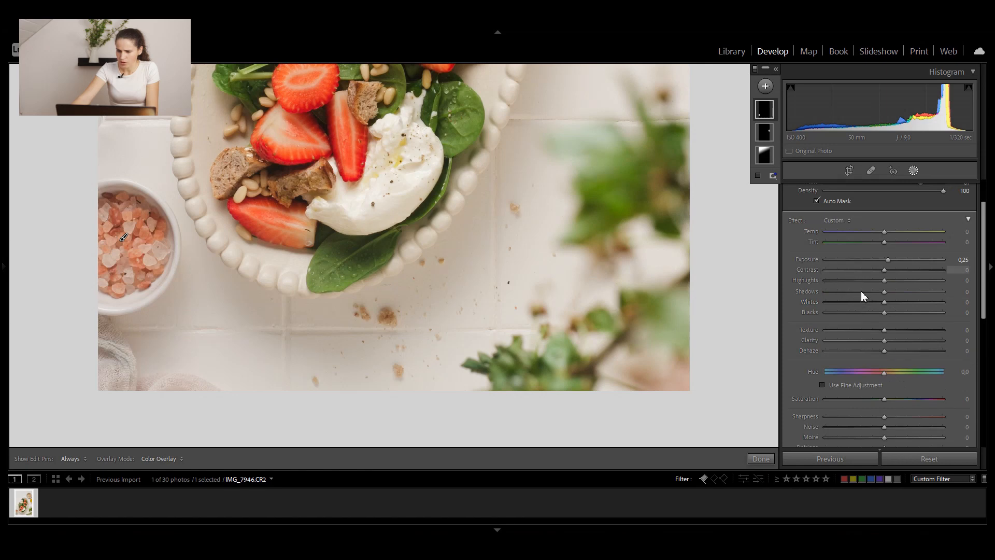
pyautogui.moveTo(892, 354); pyautogui.dragTo(891, 355)
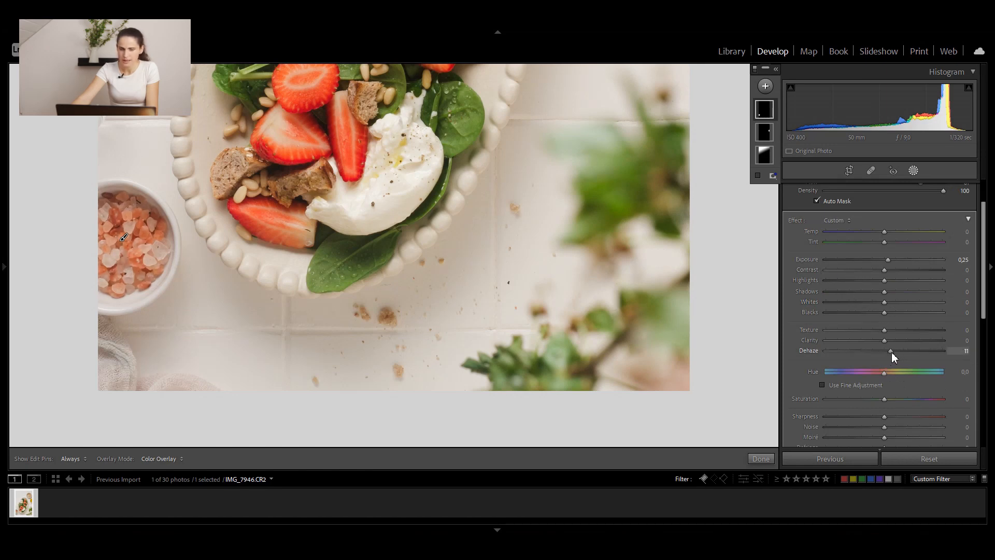
pyautogui.moveTo(888, 259); pyautogui.dragTo(890, 259)
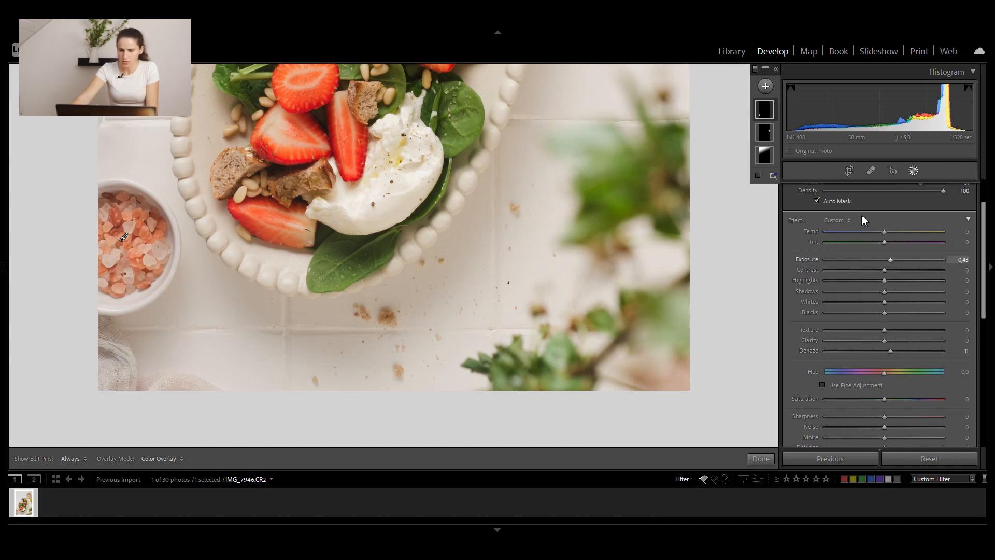
pyautogui.click(775, 69)
pyautogui.click(770, 110)
pyautogui.click(769, 111)
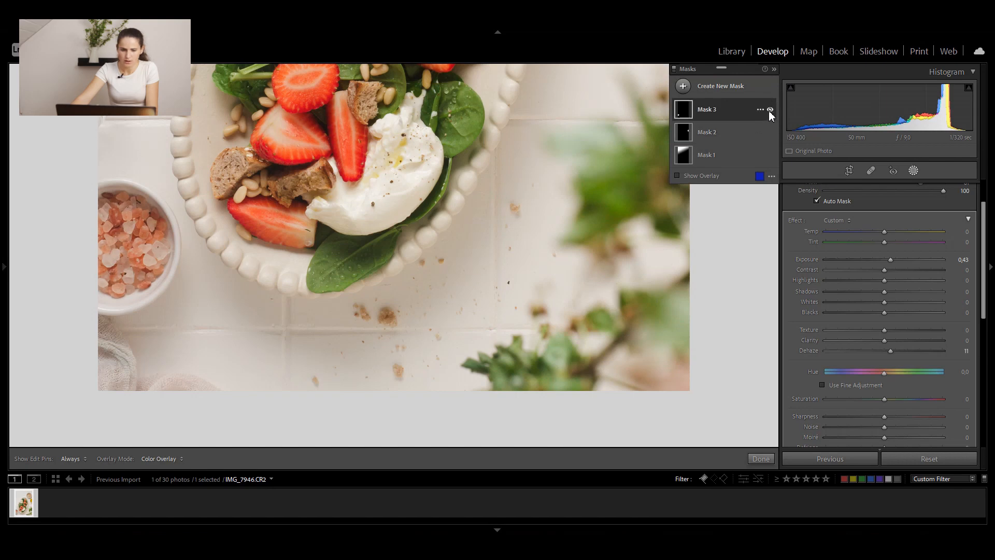
pyautogui.click(774, 69)
pyautogui.press('z')
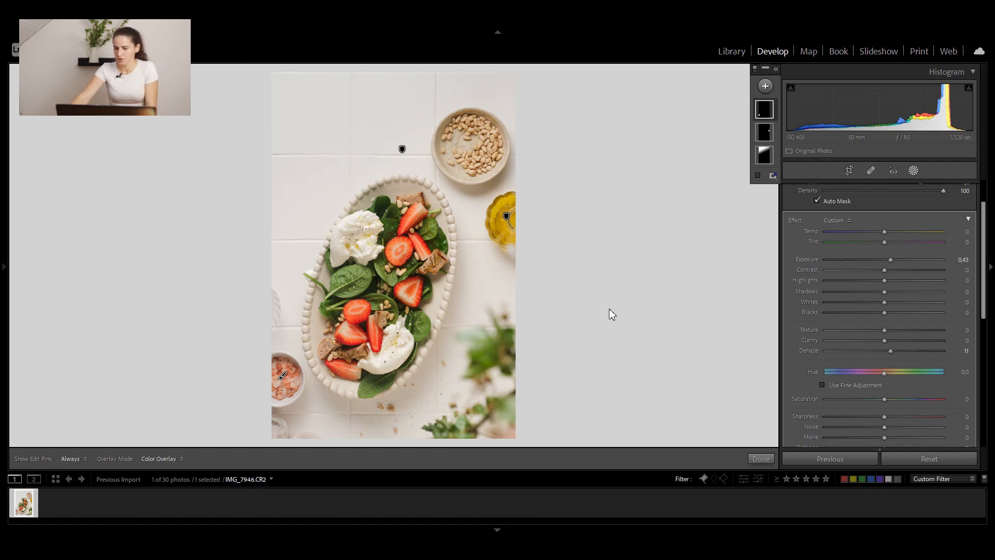
# Step: Create a brush mask over the blurred green leaves in the foreground, painting first with Auto Mask and finishing with it off
pyautogui.click(765, 86)
pyautogui.click(770, 140)
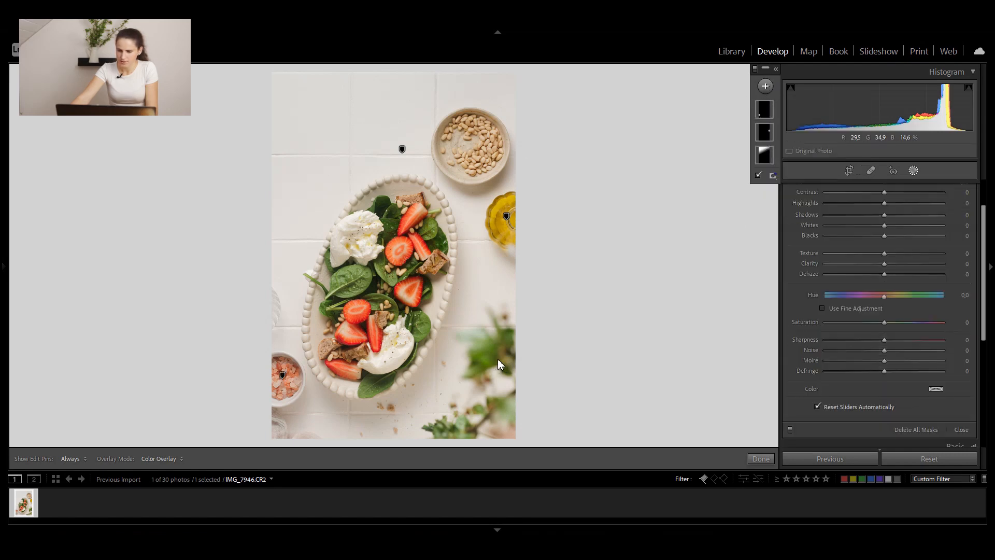
pyautogui.moveTo(479, 358)
pyautogui.mouseDown()
pyautogui.moveTo(495, 326)
pyautogui.moveTo(508, 366)
pyautogui.moveTo(503, 398)
pyautogui.moveTo(462, 412)
pyautogui.moveTo(482, 410)
pyautogui.mouseUp()
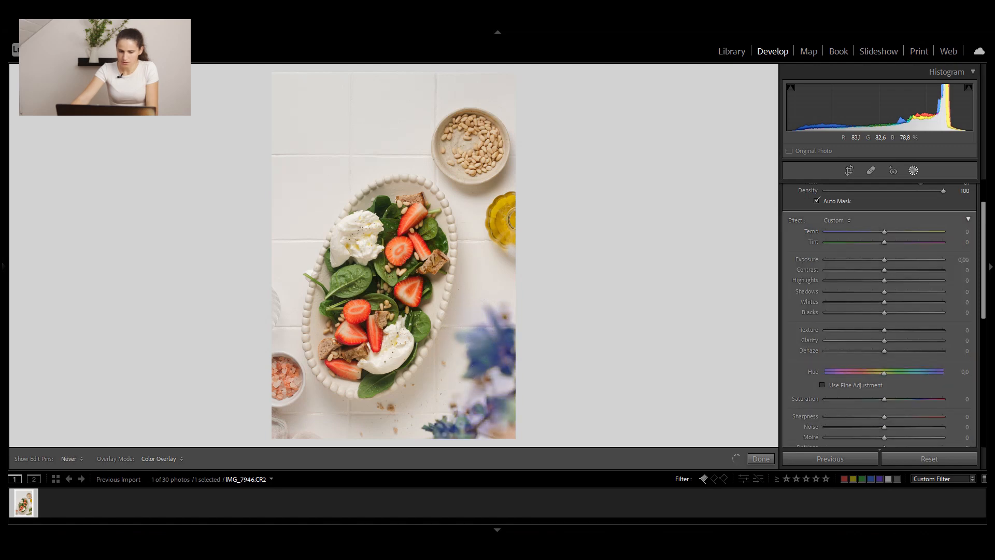
pyautogui.scroll(2, 829, 197)
pyautogui.click(827, 251)
pyautogui.press('h')
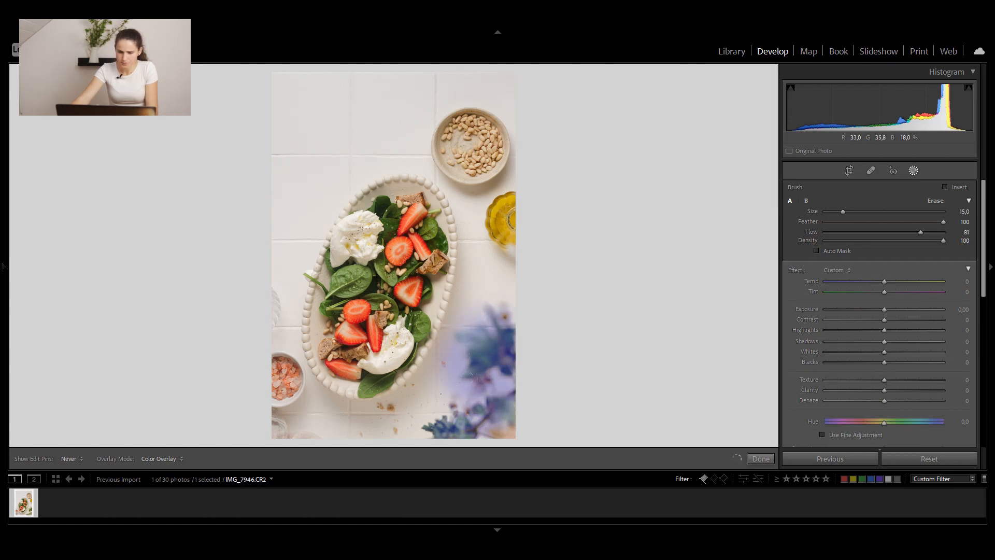
pyautogui.press('h')
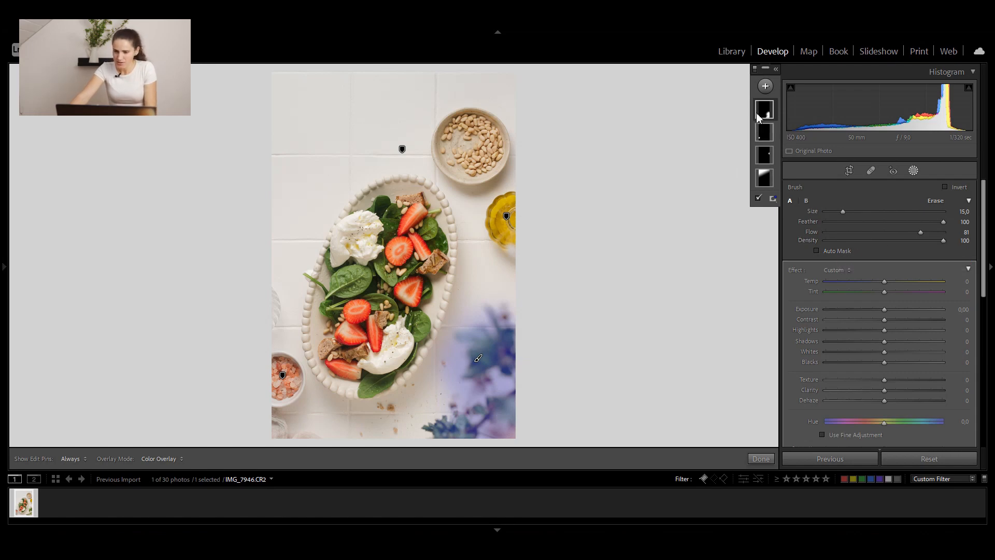
# Step: Intersect the leaves mask with a Color Range sampled from the blurred green leaves, with Refine set to 52
pyautogui.click(776, 71)
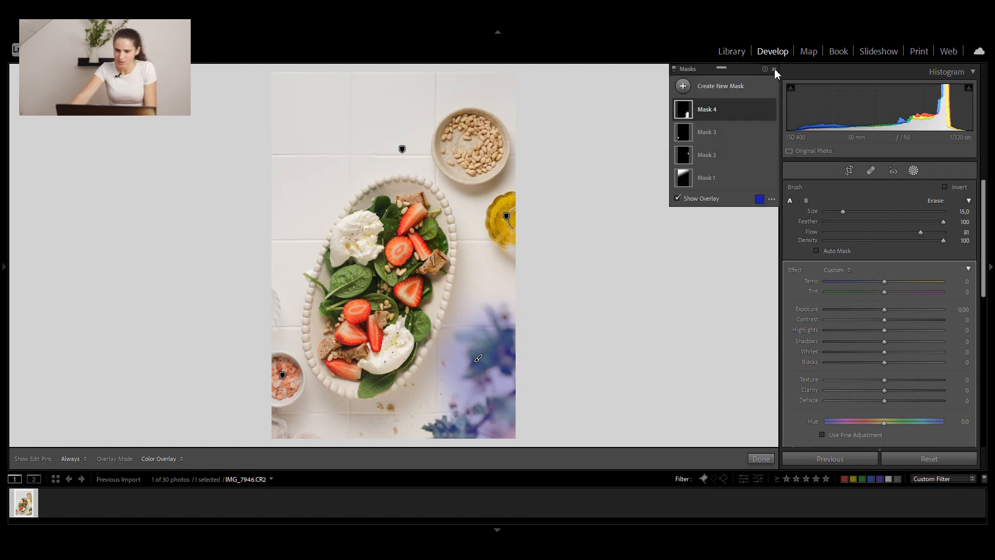
pyautogui.click(760, 111)
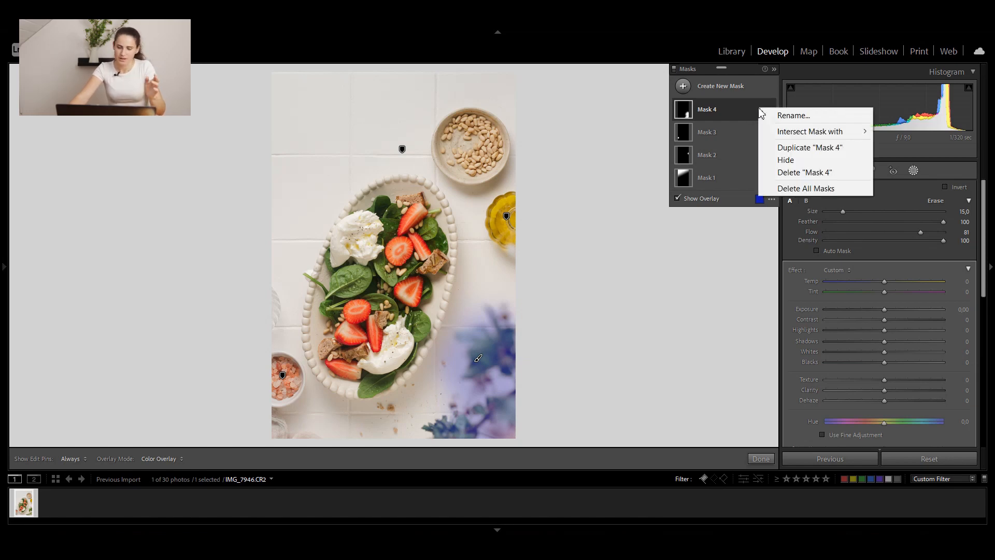
pyautogui.moveTo(796, 134)
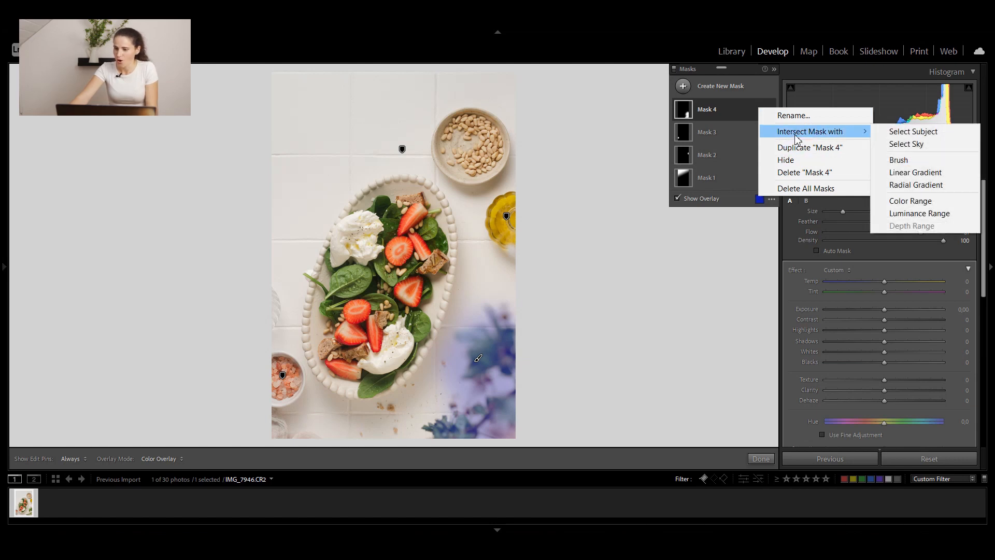
pyautogui.click(917, 203)
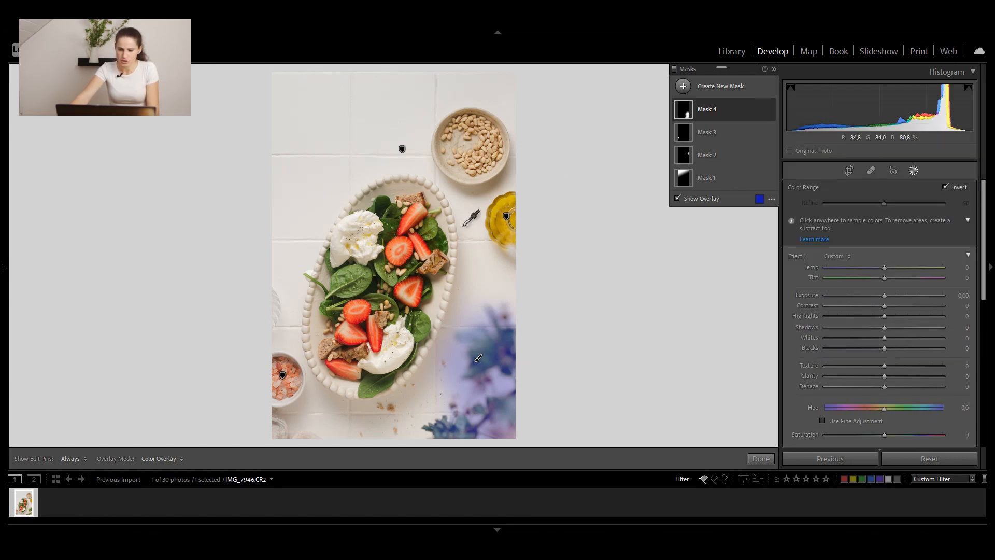
pyautogui.click(478, 357)
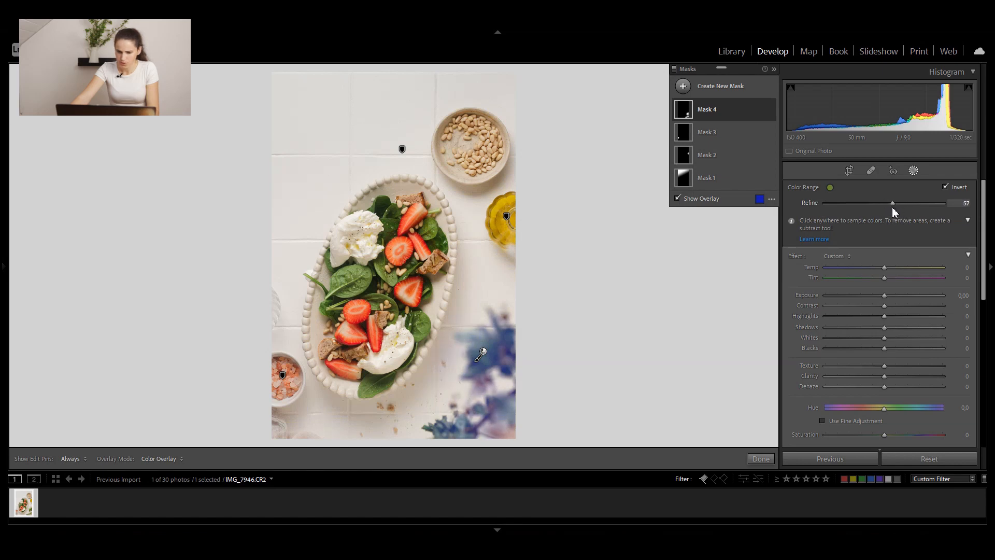
pyautogui.moveTo(891, 209); pyautogui.dragTo(887, 209)
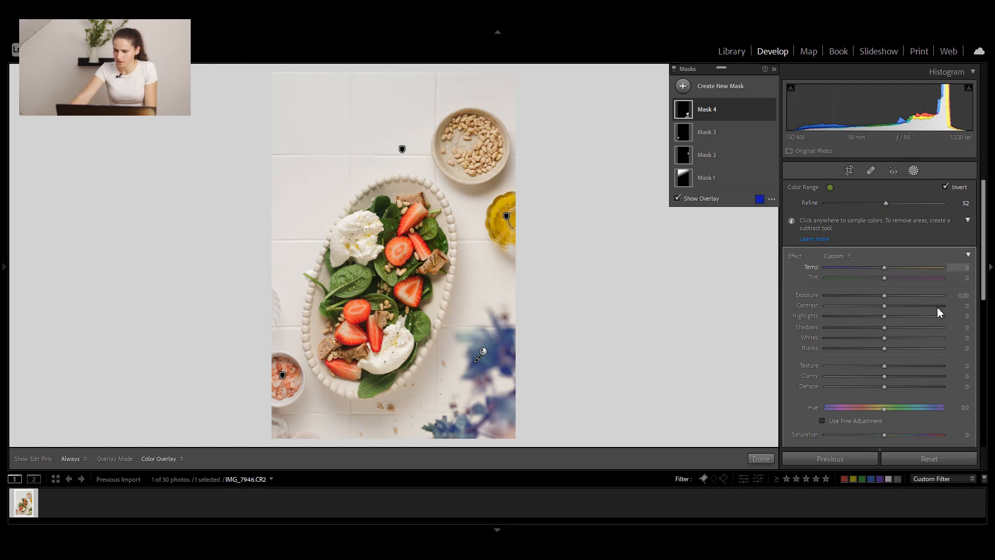
# Step: Set the leaves mask's Hue to −3.3 and Saturation to −12 with the overlay hidden, comparing with and without the mask
pyautogui.moveTo(881, 409)
pyautogui.mouseDown()
pyautogui.moveTo(893, 410)
pyautogui.moveTo(885, 411)
pyautogui.mouseUp()
pyautogui.press('o')
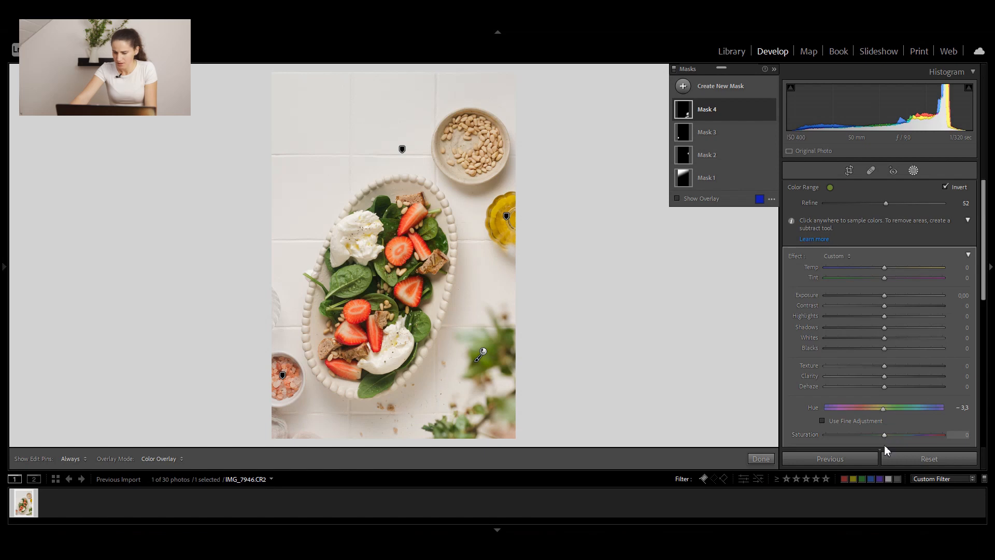
pyautogui.moveTo(882, 435); pyautogui.dragTo(877, 436)
pyautogui.click(770, 109)
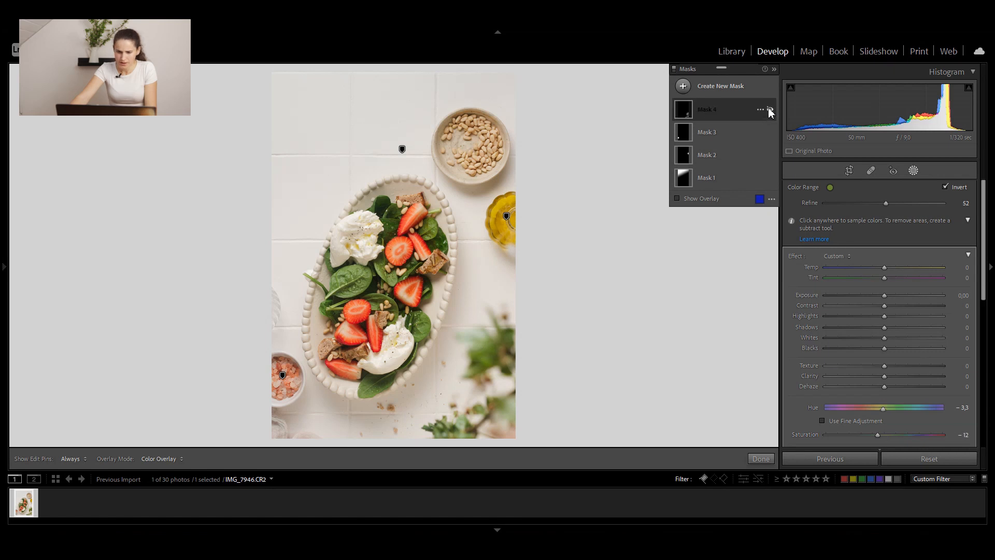
pyautogui.click(771, 110)
pyautogui.click(771, 110)
pyautogui.click(770, 110)
# Step: Set the leaves mask's Exposure to 0.21, compare the photo with and without the mask, and leave masking
pyautogui.moveTo(884, 295); pyautogui.dragTo(888, 294)
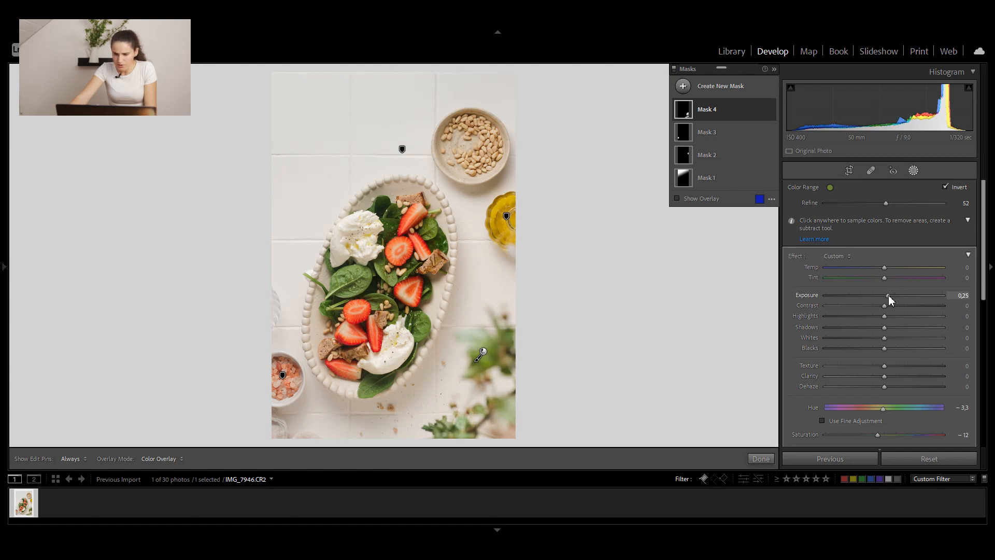
pyautogui.click(770, 110)
pyautogui.click(771, 110)
pyautogui.click(770, 111)
pyautogui.click(770, 111)
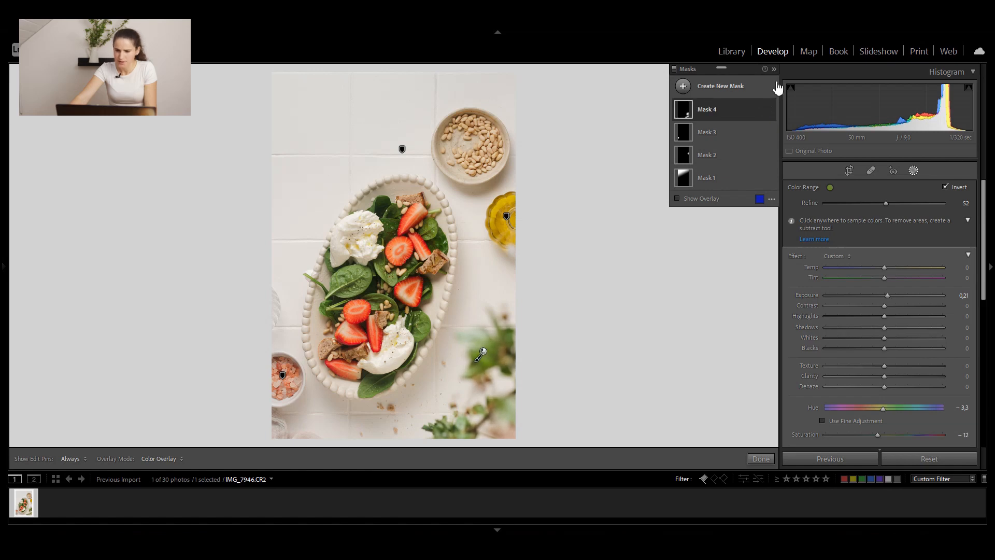
pyautogui.click(775, 69)
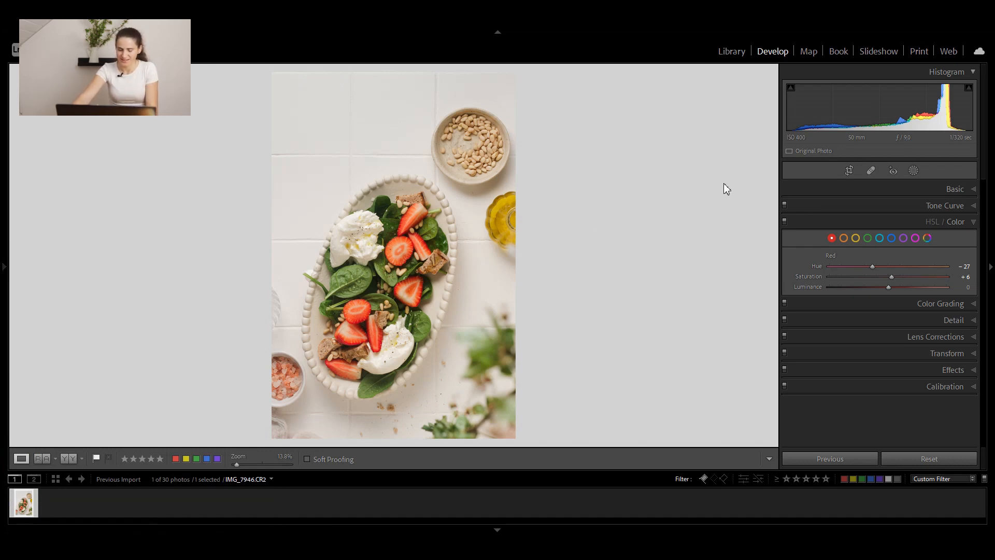
# Step: Raise the tone curve's midtone point to input 122, output 142, and lower its white point to output 249
pyautogui.click(912, 205)
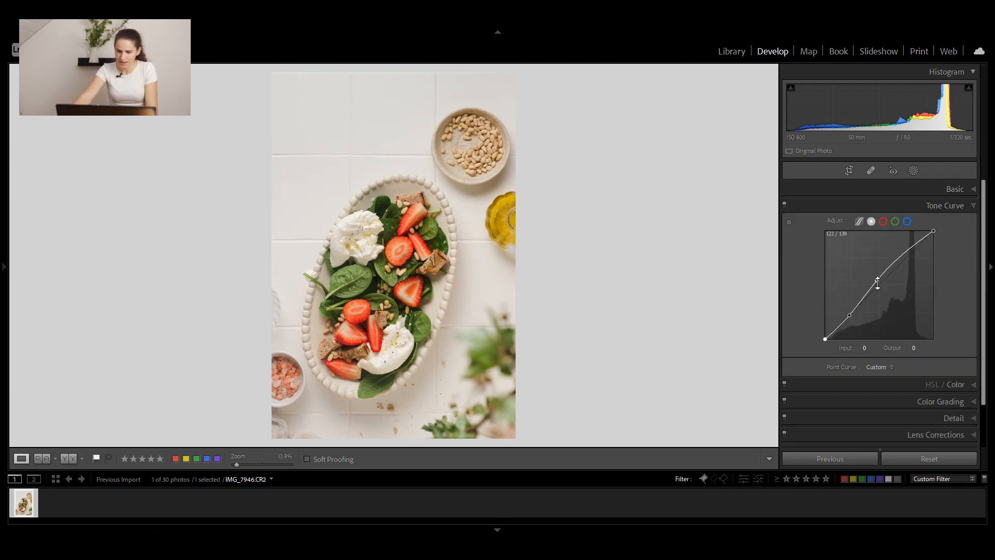
pyautogui.click(877, 281)
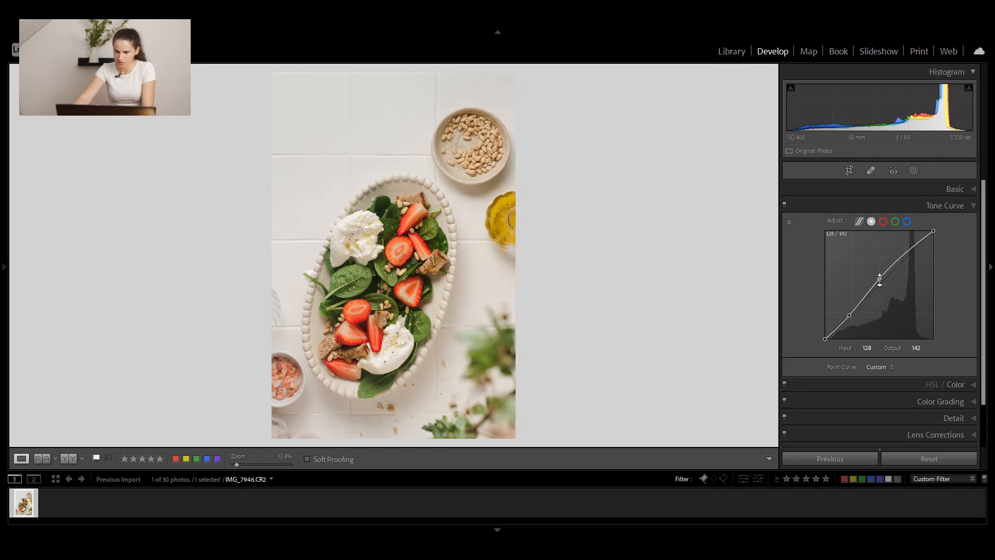
pyautogui.hotkey('ctrl', 'z')
pyautogui.moveTo(878, 281); pyautogui.dragTo(878, 279)
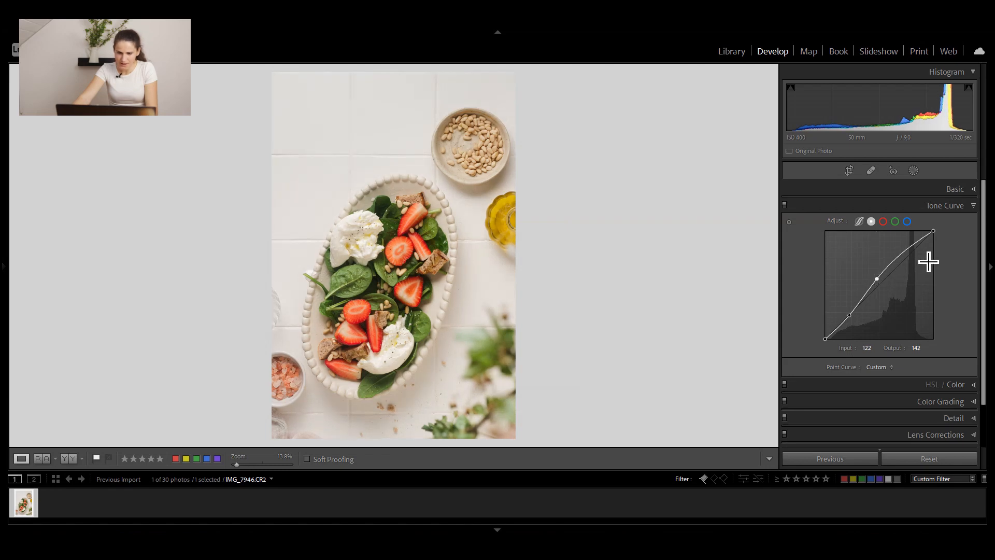
pyautogui.moveTo(935, 234); pyautogui.dragTo(949, 217)
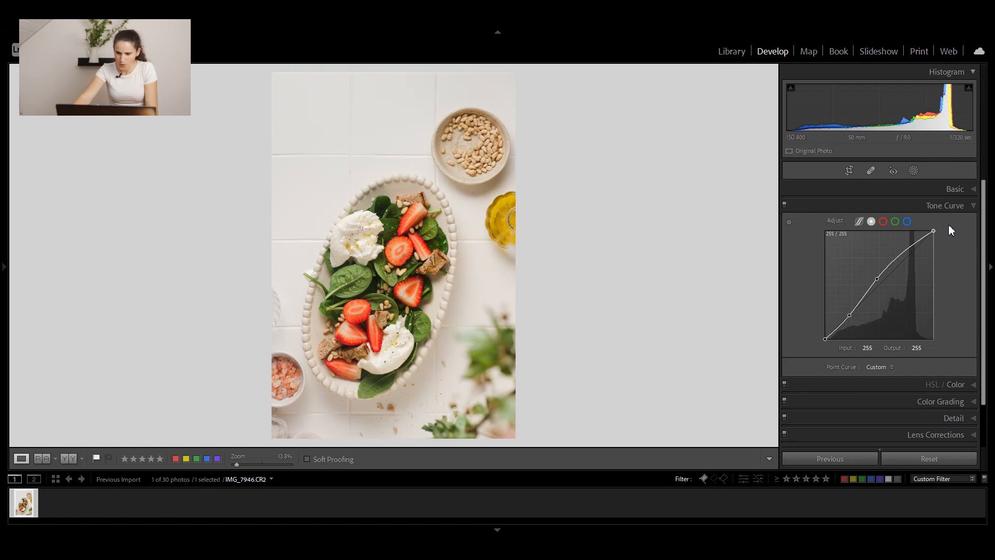
pyautogui.moveTo(948, 228); pyautogui.dragTo(948, 234)
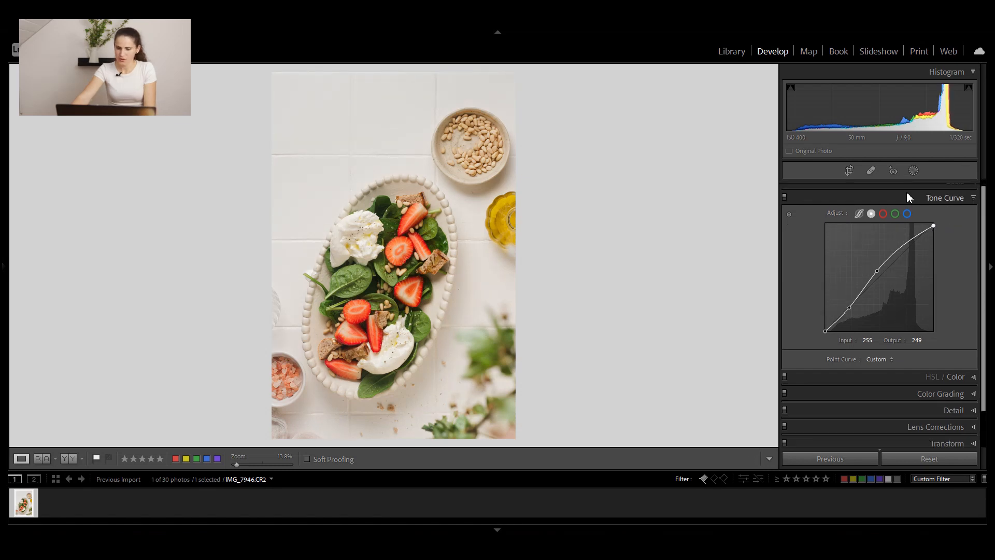
# Step: Set the photo's white balance Temp to 5000
pyautogui.click(912, 190)
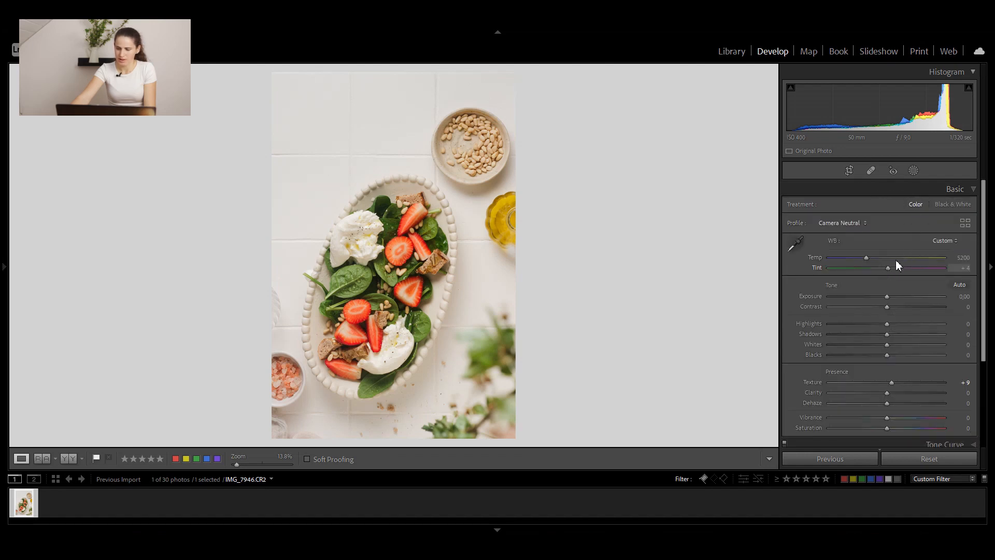
pyautogui.click(956, 258)
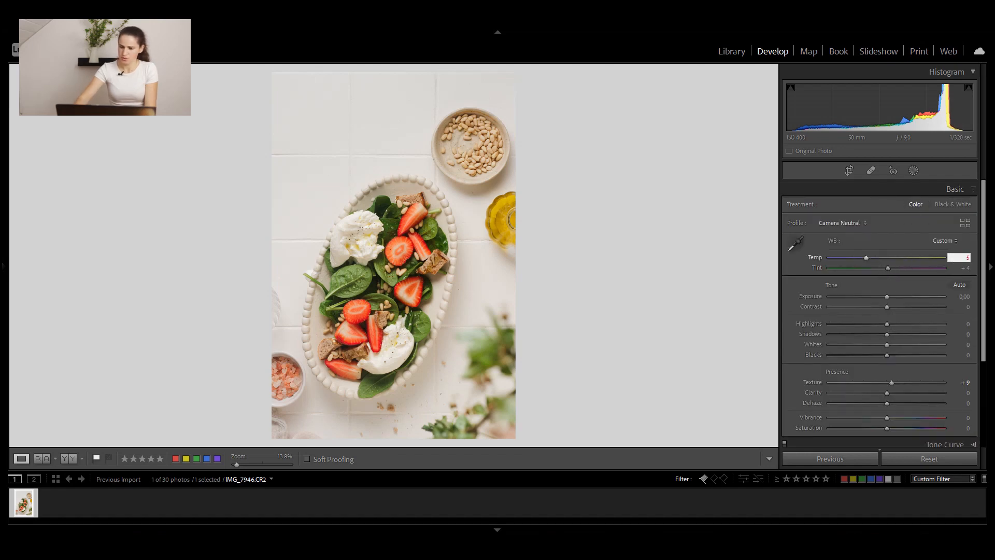
pyautogui.click(959, 257)
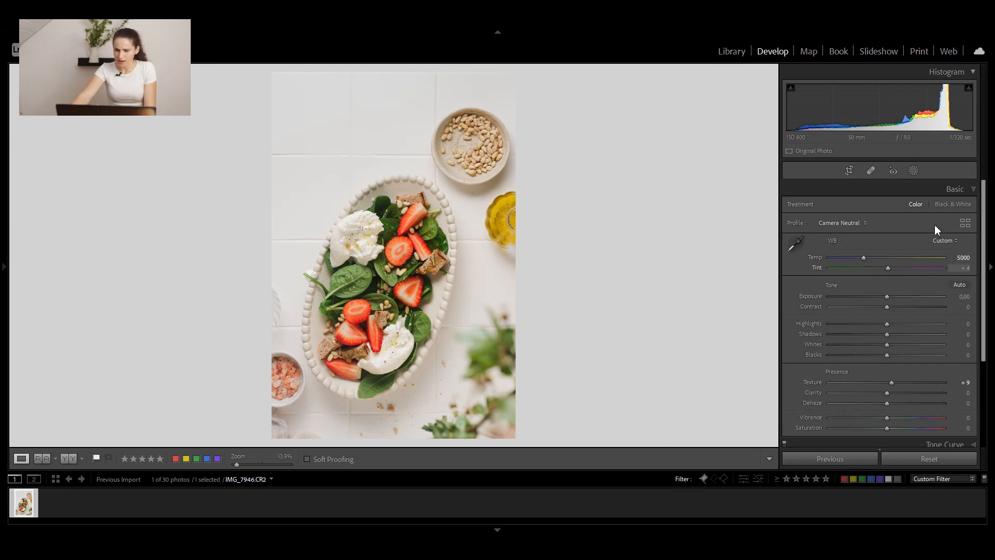
# Step: Create a brush mask over the dark spinach areas in the salad, reducing the brush size while painting, and set its Exposure to 0.35
pyautogui.click(914, 171)
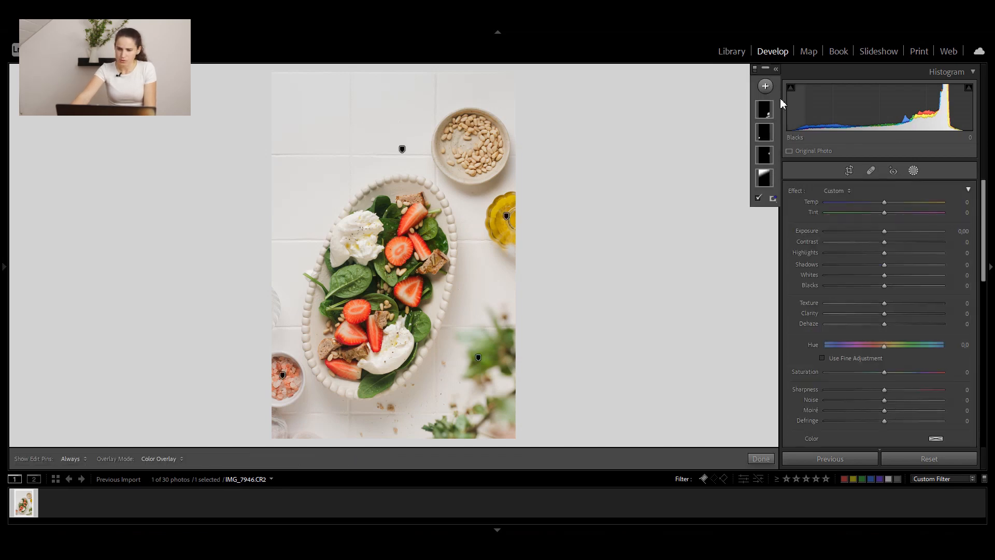
pyautogui.click(766, 86)
pyautogui.click(772, 140)
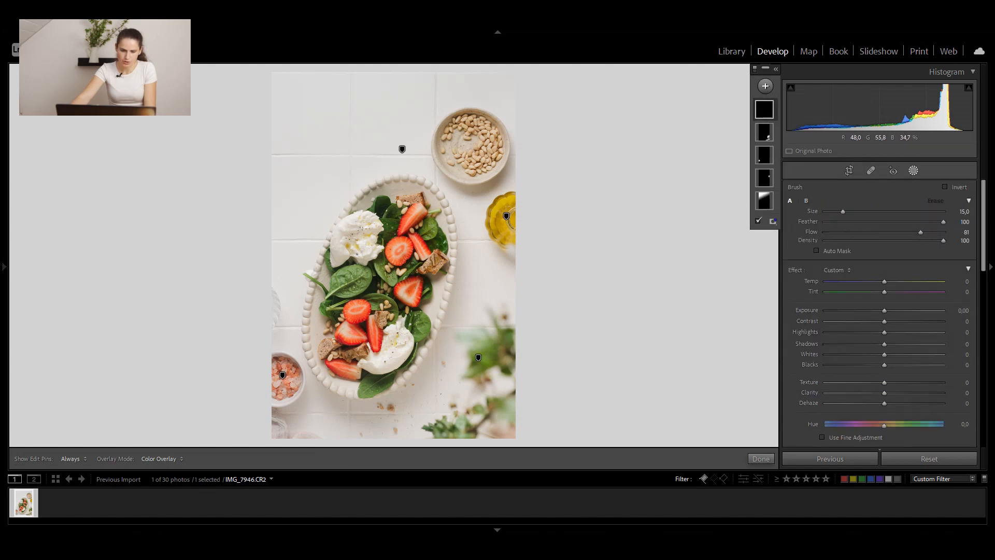
pyautogui.moveTo(385, 310)
pyautogui.mouseDown()
pyautogui.moveTo(394, 326)
pyautogui.moveTo(381, 272)
pyautogui.moveTo(405, 323)
pyautogui.mouseUp()
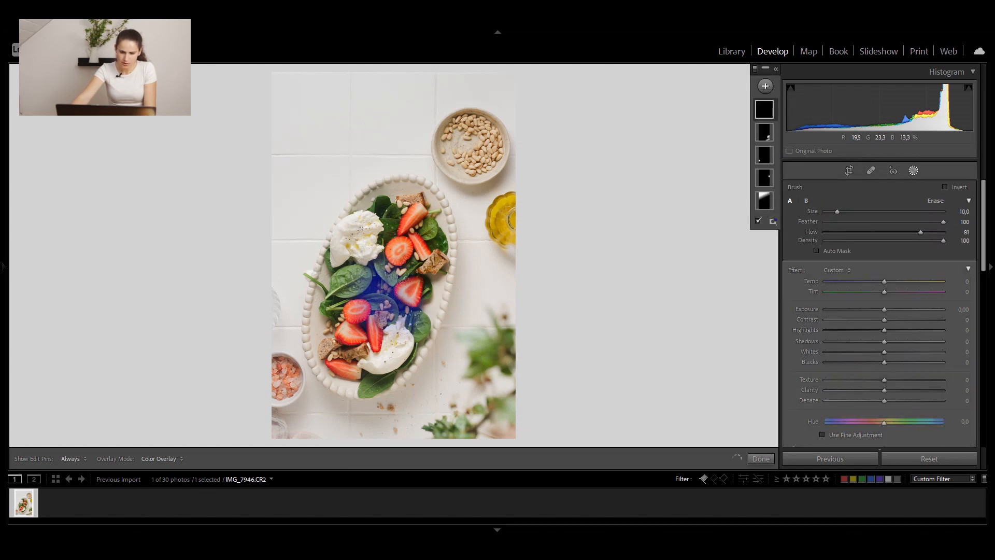
pyautogui.moveTo(370, 260); pyautogui.dragTo(376, 295)
pyautogui.scroll(-1, 376, 201)
pyautogui.moveTo(380, 204); pyautogui.dragTo(416, 224)
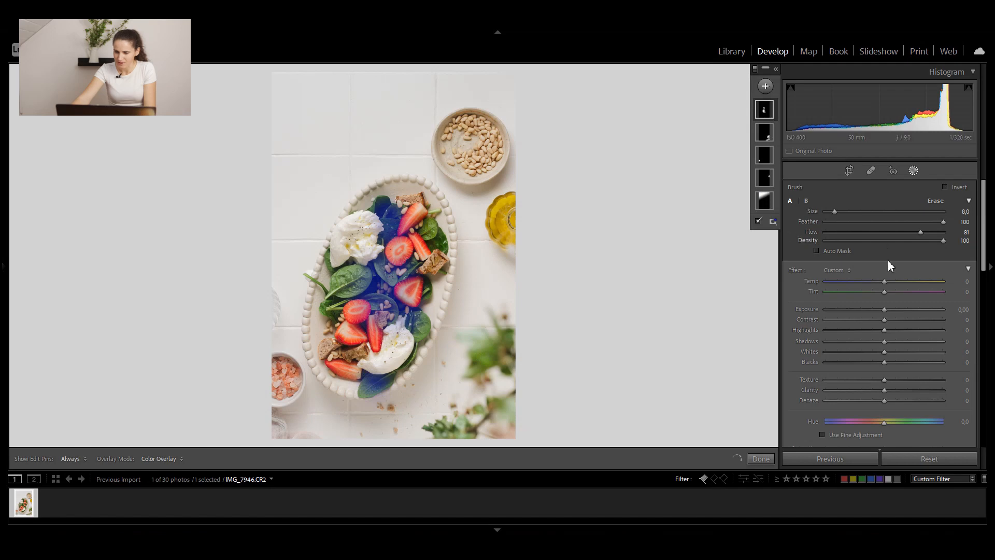
pyautogui.moveTo(887, 313); pyautogui.dragTo(891, 313)
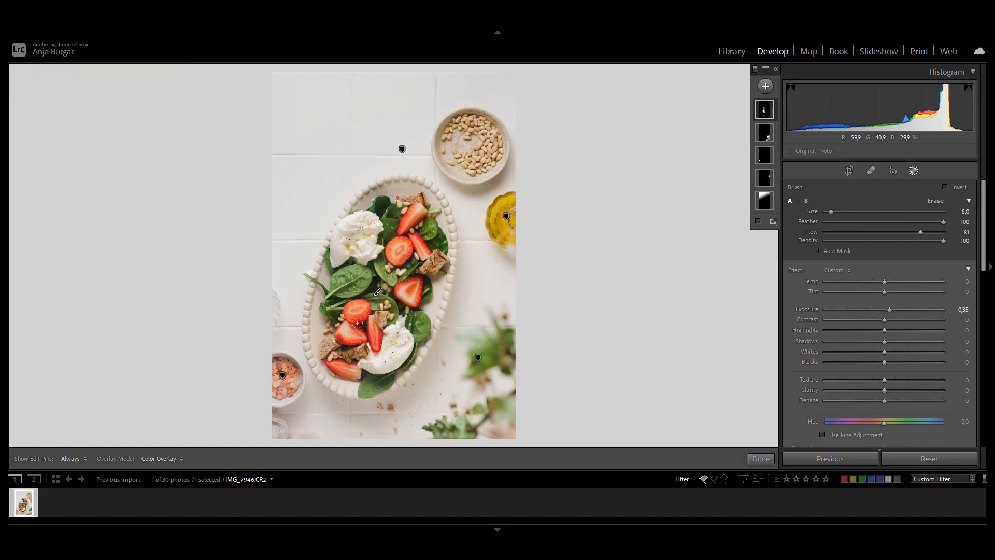
# Step: Extend the salad brush mask over the lower bread pieces and remaining dark leaves with brush size 5 down to 4, and hide the overlay
pyautogui.moveTo(357, 323); pyautogui.dragTo(347, 350)
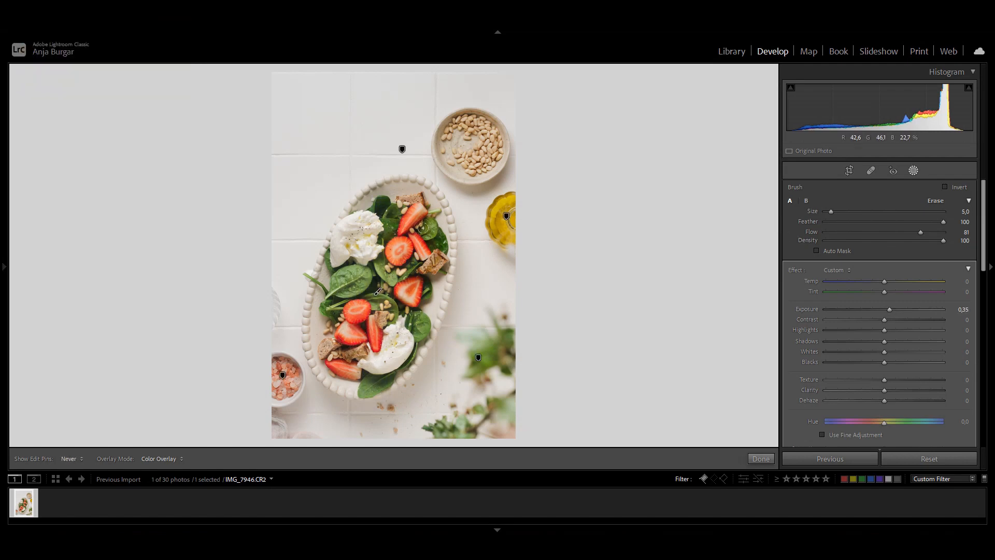
pyautogui.click(407, 283)
pyautogui.scroll(-1, 407, 279)
pyautogui.click(424, 288)
pyautogui.click(415, 313)
pyautogui.click(379, 204)
pyautogui.click(394, 206)
pyautogui.click(441, 243)
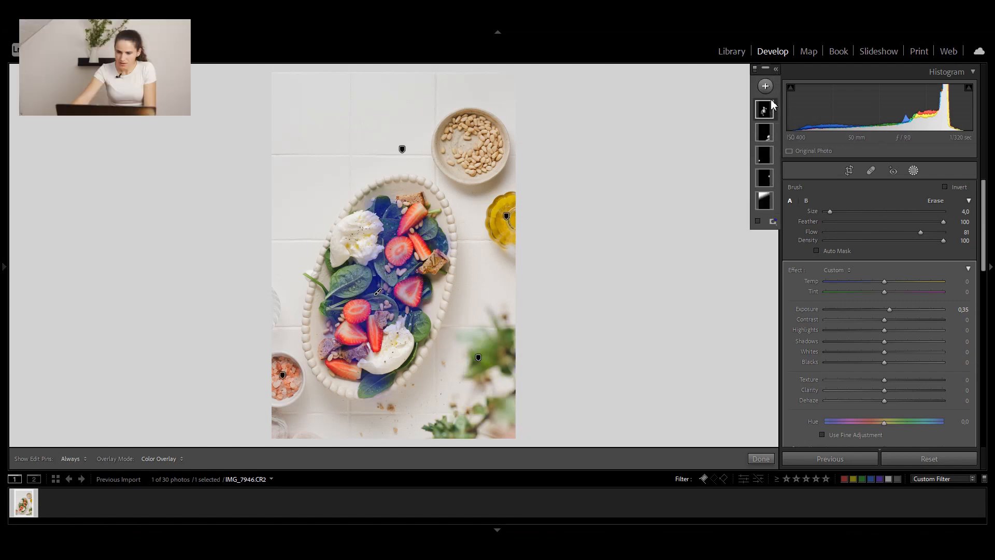
pyautogui.click(776, 69)
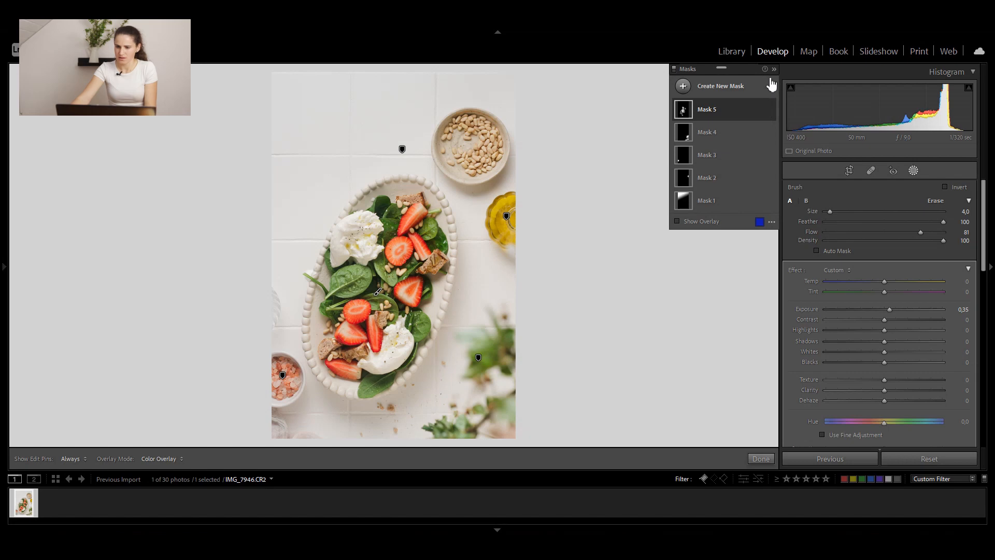
pyautogui.click(774, 69)
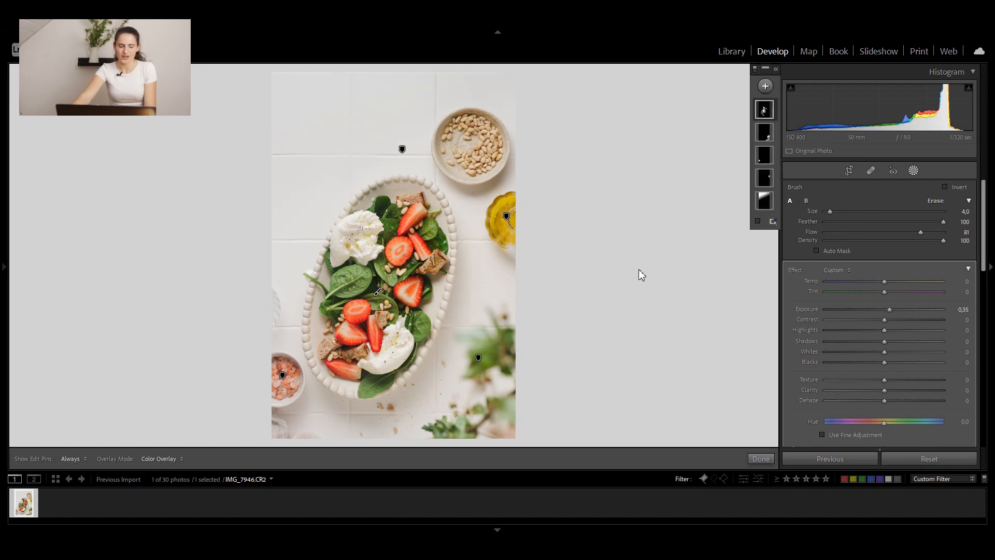